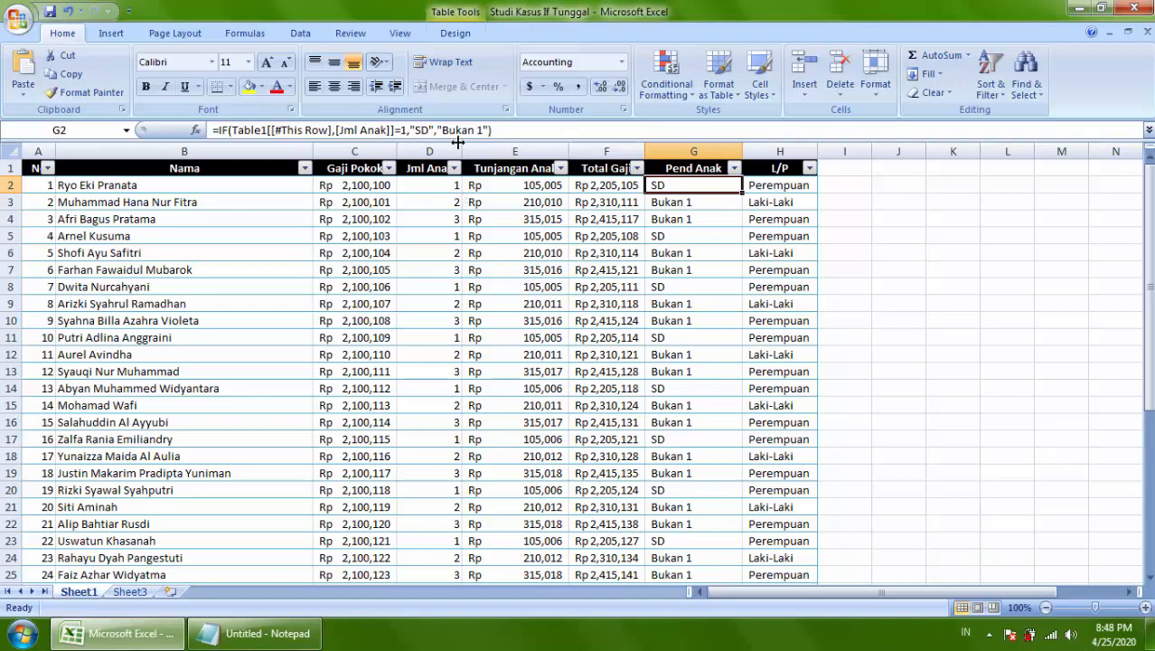
Examine the single-IF formulas in the Pend Anak and L/P columns against the Jml Anak values they test
{"action": "left_click", "coordinate": [423, 200]}
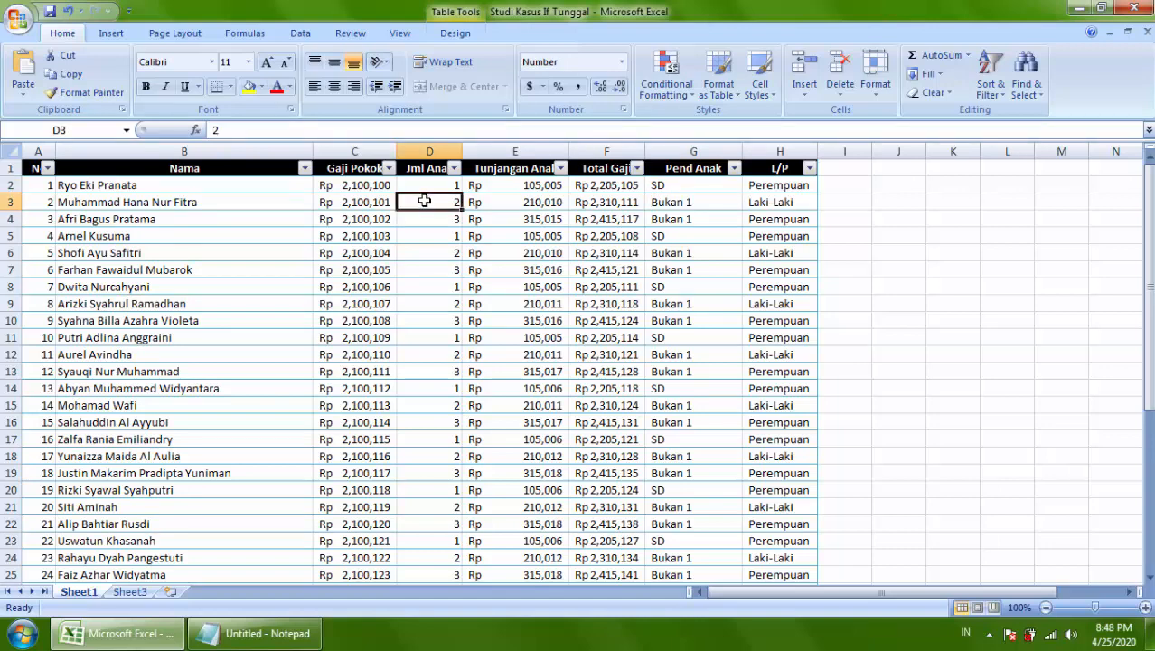
{"action": "left_click", "coordinate": [429, 222]}
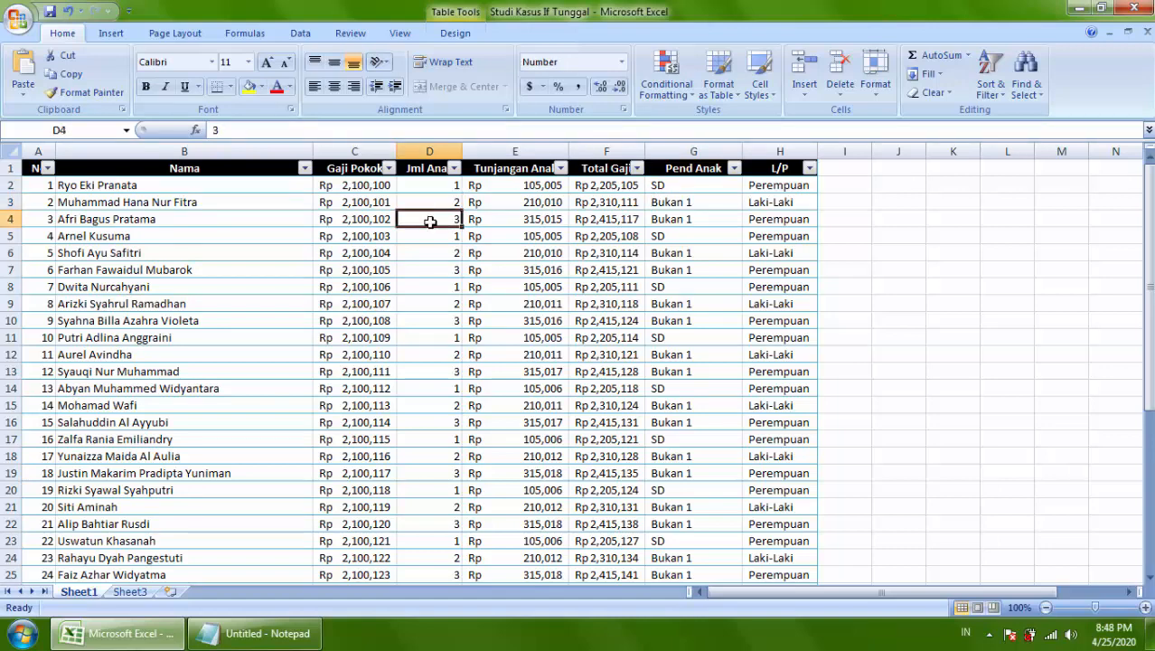
{"action": "left_click", "coordinate": [684, 186]}
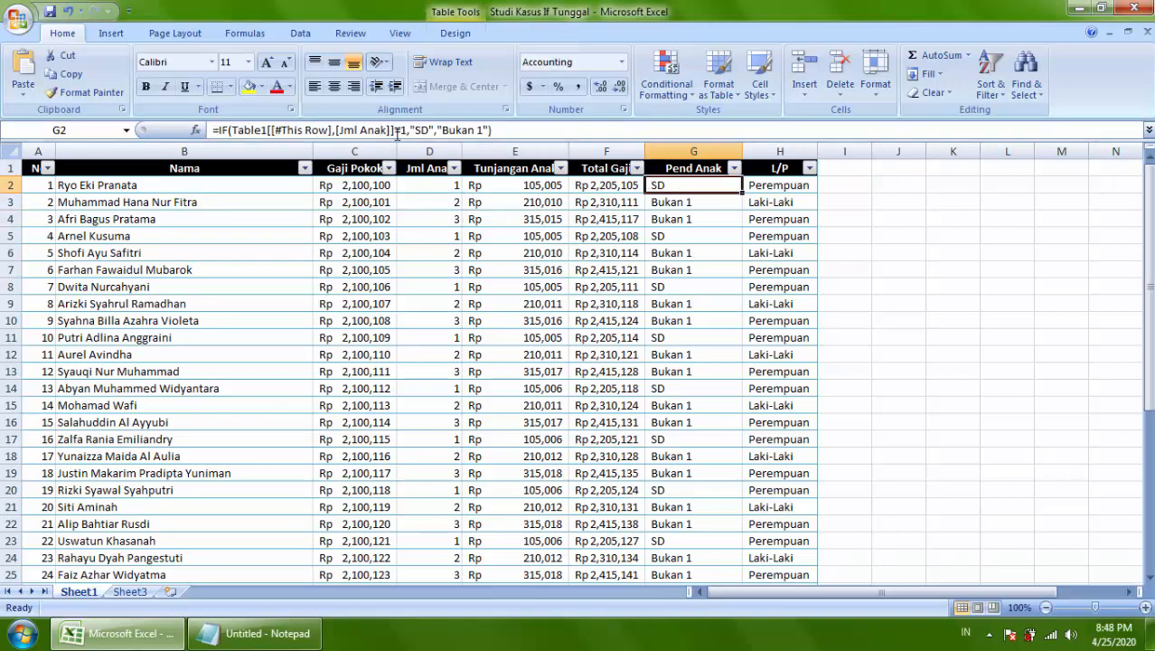
{"action": "left_click", "coordinate": [760, 183]}
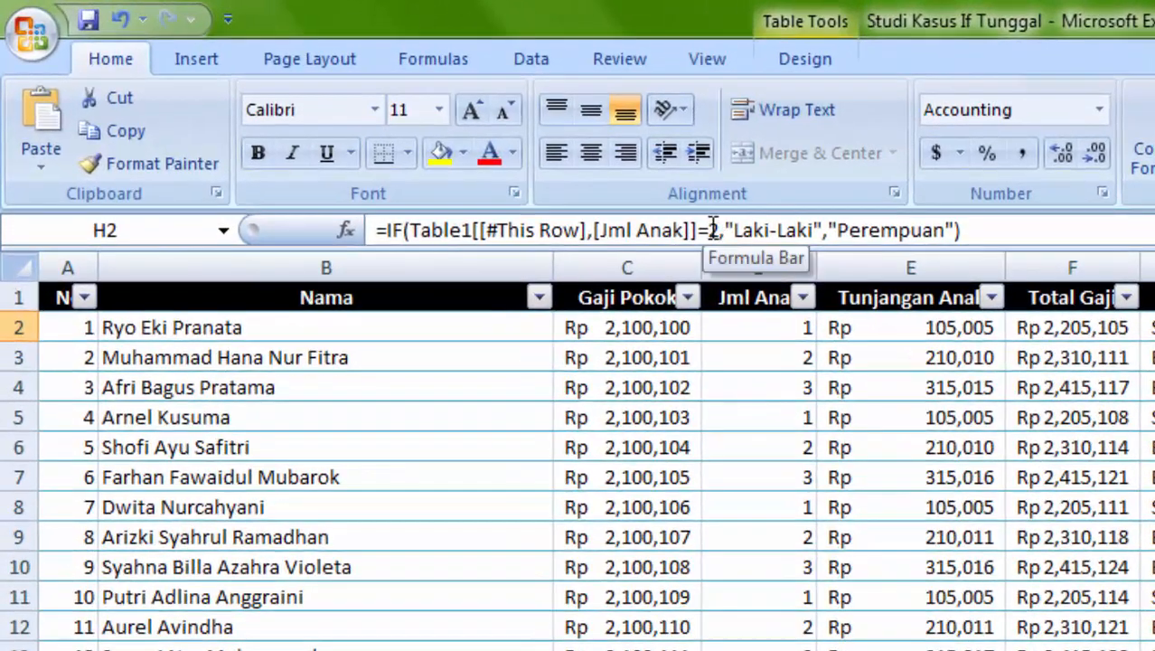
{"action": "left_click_drag", "start_coordinate": [711, 230], "coordinate": [826, 229]}
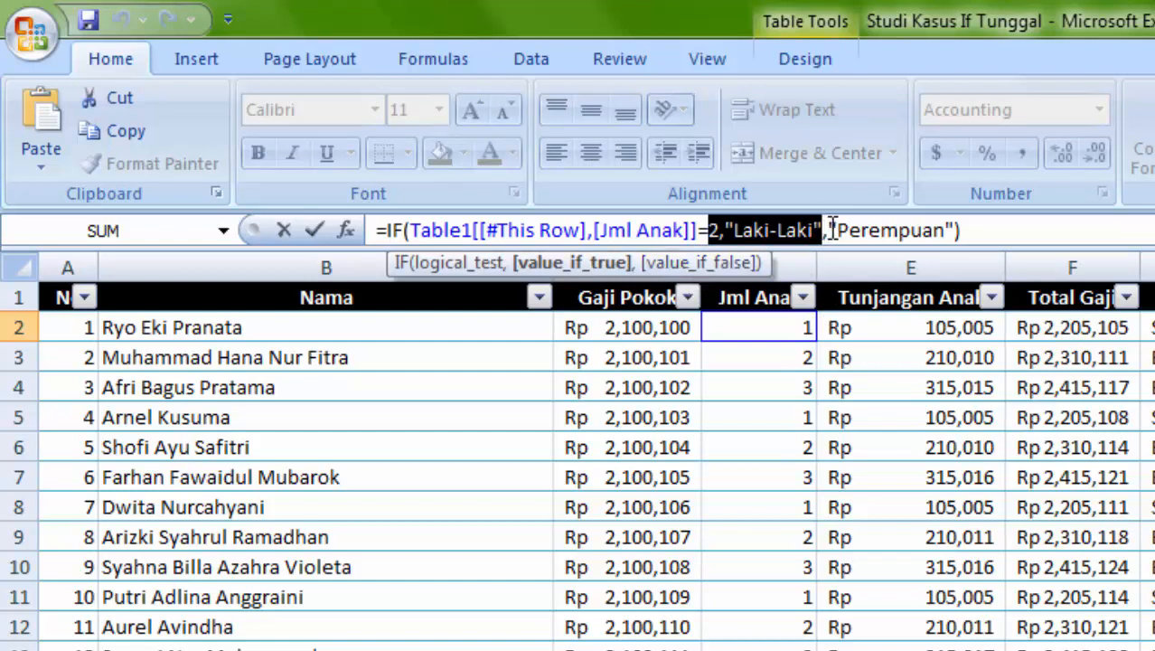
{"action": "left_click_drag", "start_coordinate": [833, 230], "coordinate": [945, 229]}
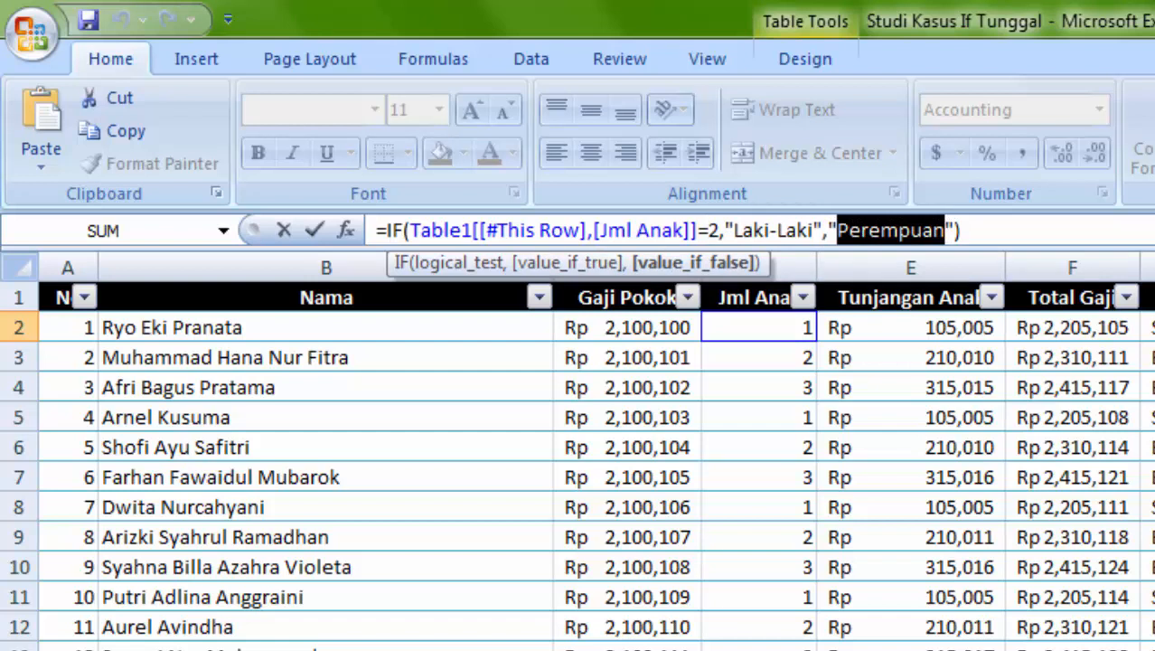
{"action": "key", "text": "Return"}
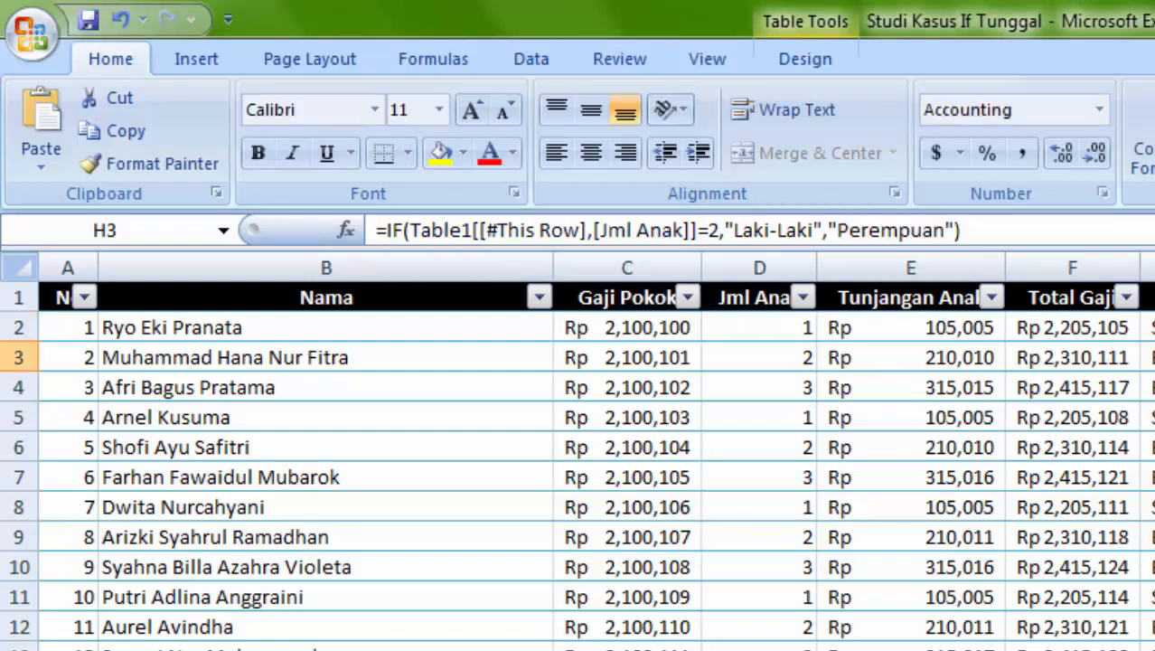
{"action": "left_click", "coordinate": [763, 268]}
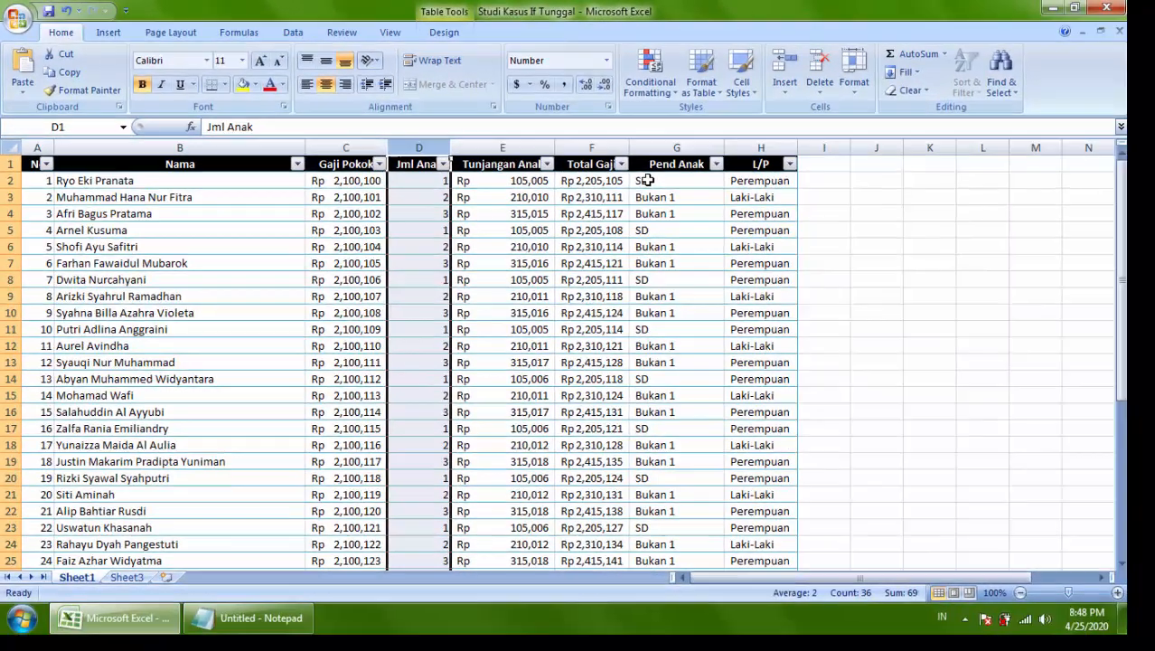
{"action": "left_click", "coordinate": [647, 181]}
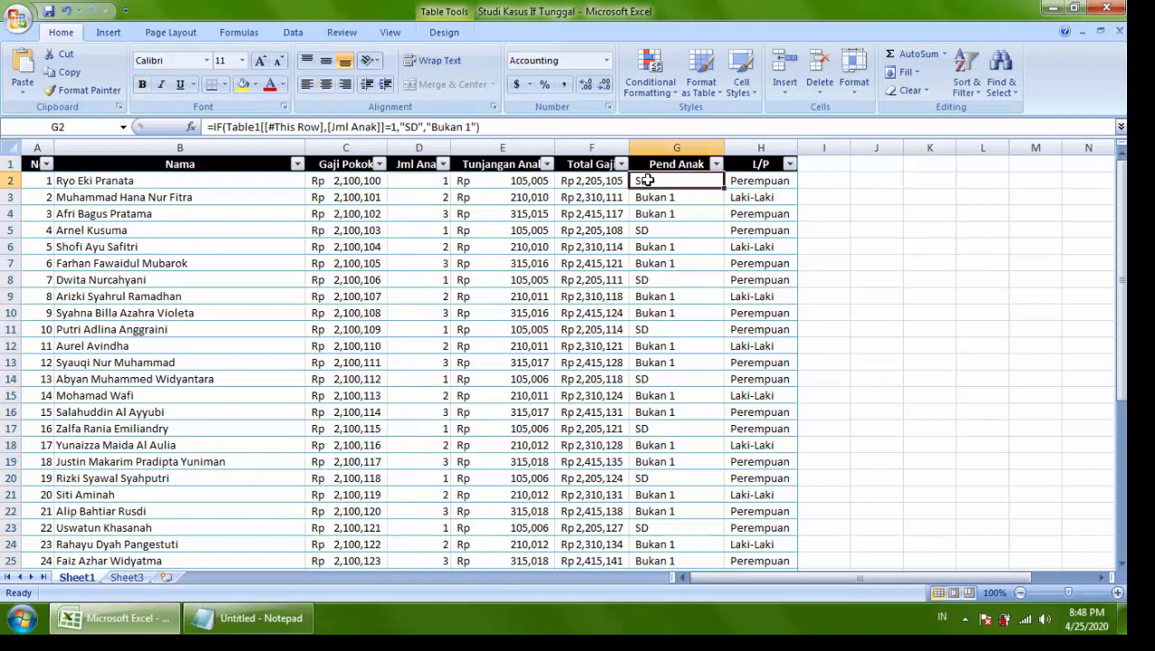
{"action": "left_click", "coordinate": [426, 146]}
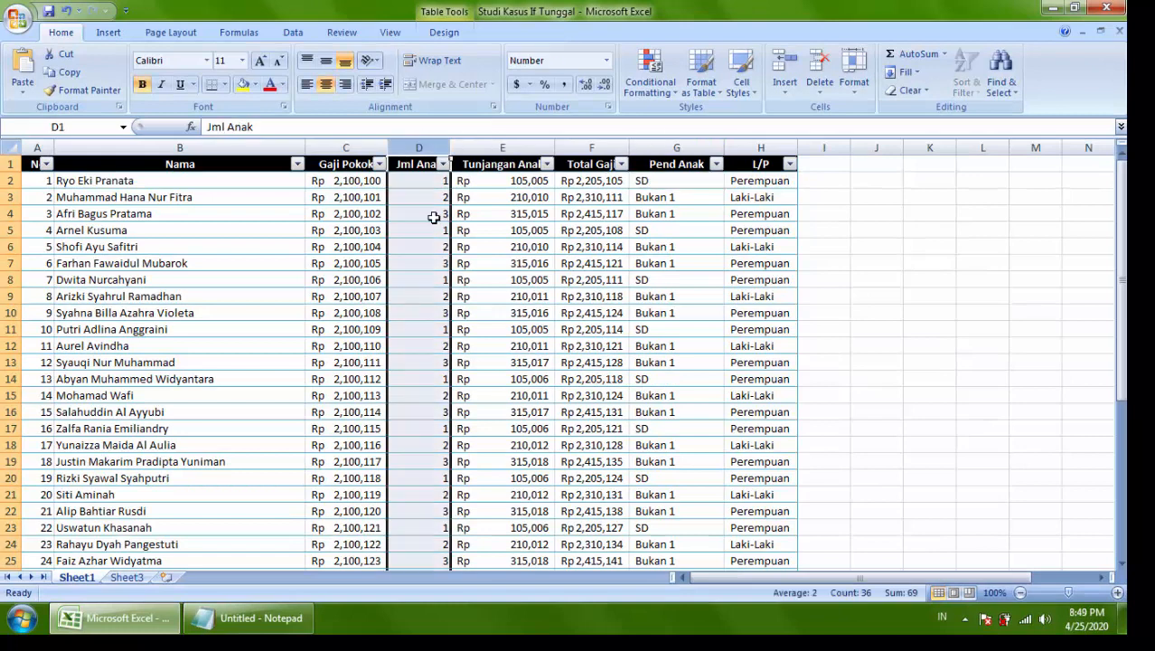
Switch to Notepad and start a new line under the heading "Logika if bertingkat."
{"action": "left_click", "coordinate": [253, 618]}
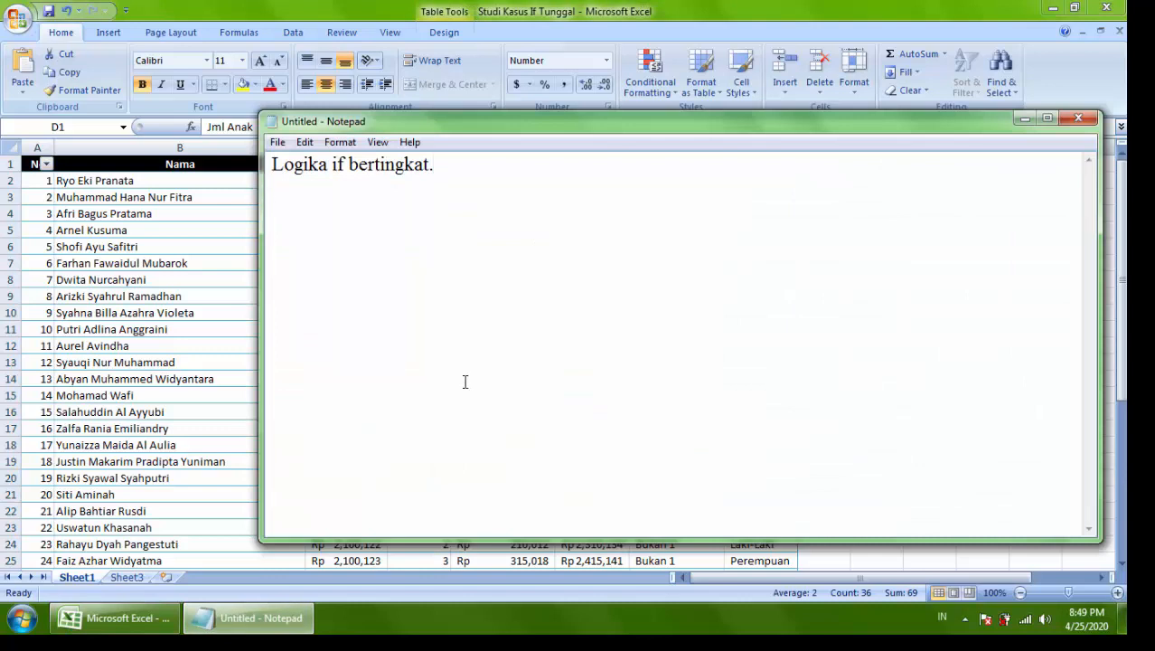
{"action": "key", "text": "Return"}
{"action": "type", "text": "="}
{"action": "key", "text": "BackSpace"}
{"action": "left_click", "coordinate": [22, 618]}
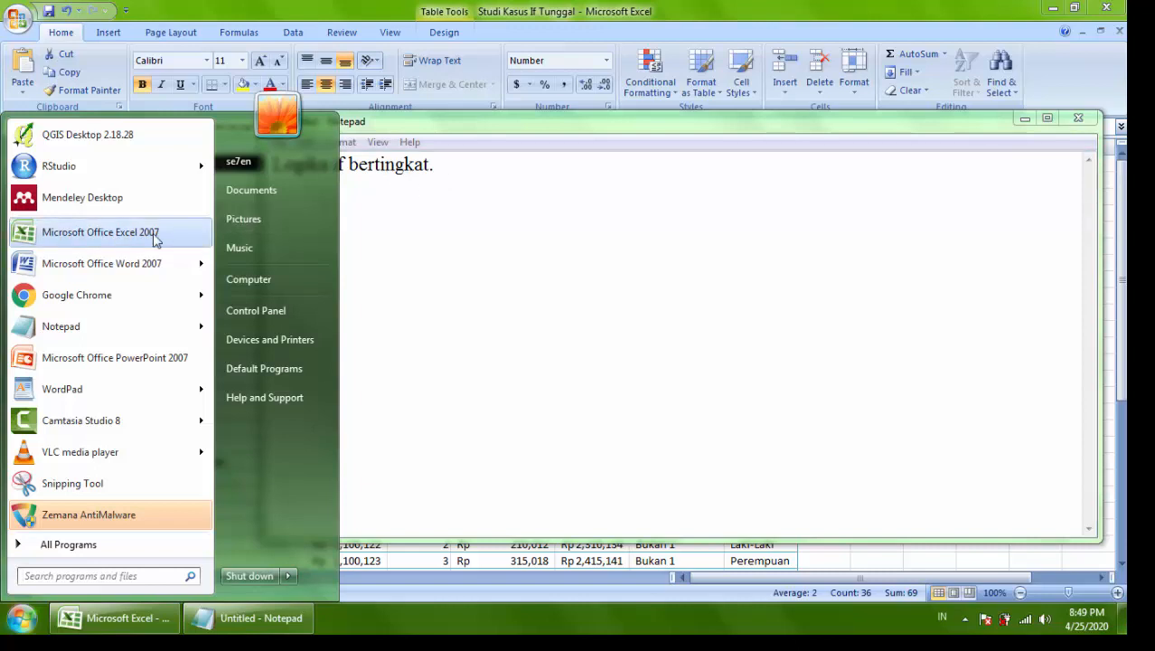
{"action": "left_click", "coordinate": [423, 127]}
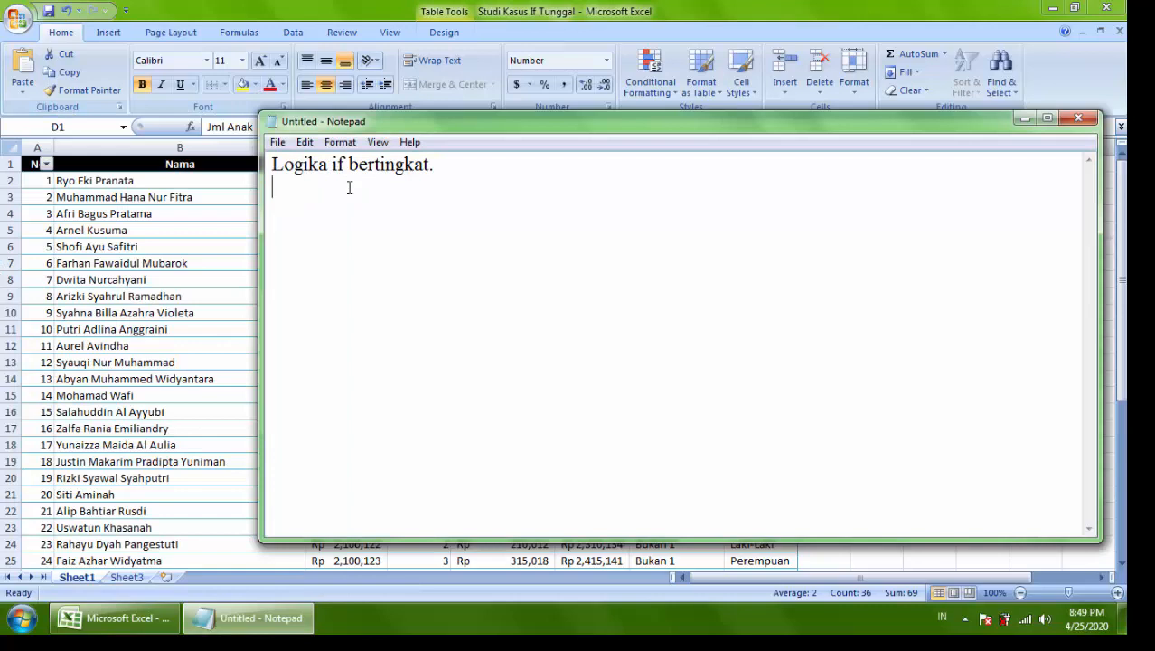
Write the two-IF nesting pattern "if(logika 1,if(logika 2,logika 3))" below the heading
{"action": "type", "text": "if(logika q"}
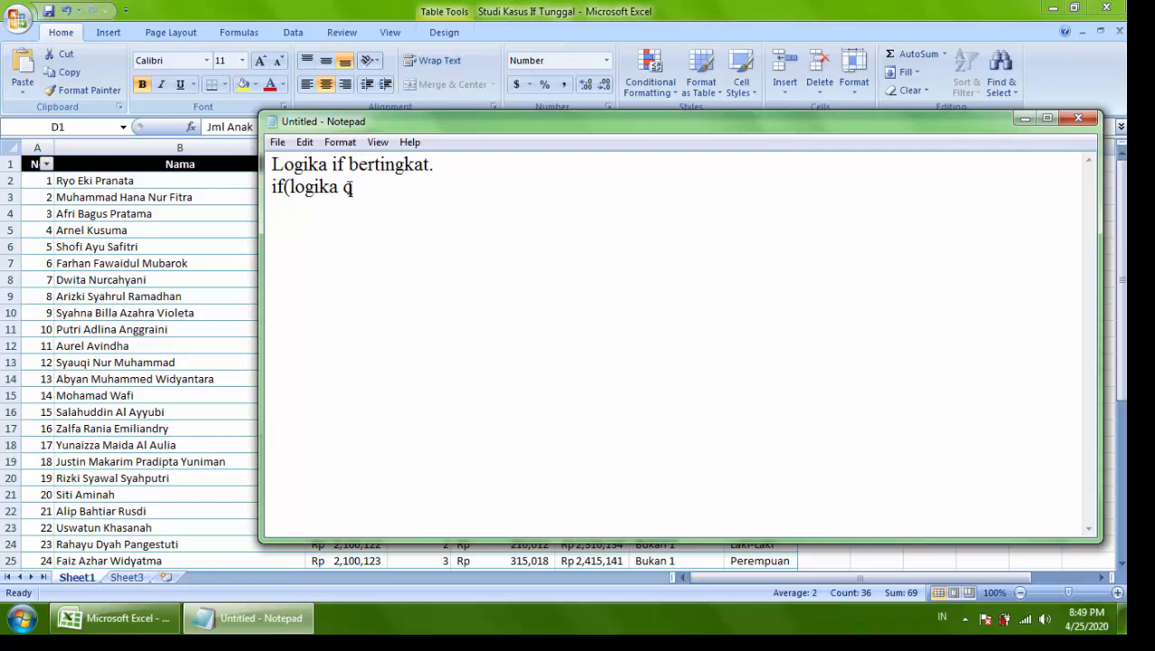
{"action": "key", "text": "BackSpace"}
{"action": "type", "text": "1;"}
{"action": "key", "text": "BackSpace"}
{"action": "type", "text": ",if(logika 2"}
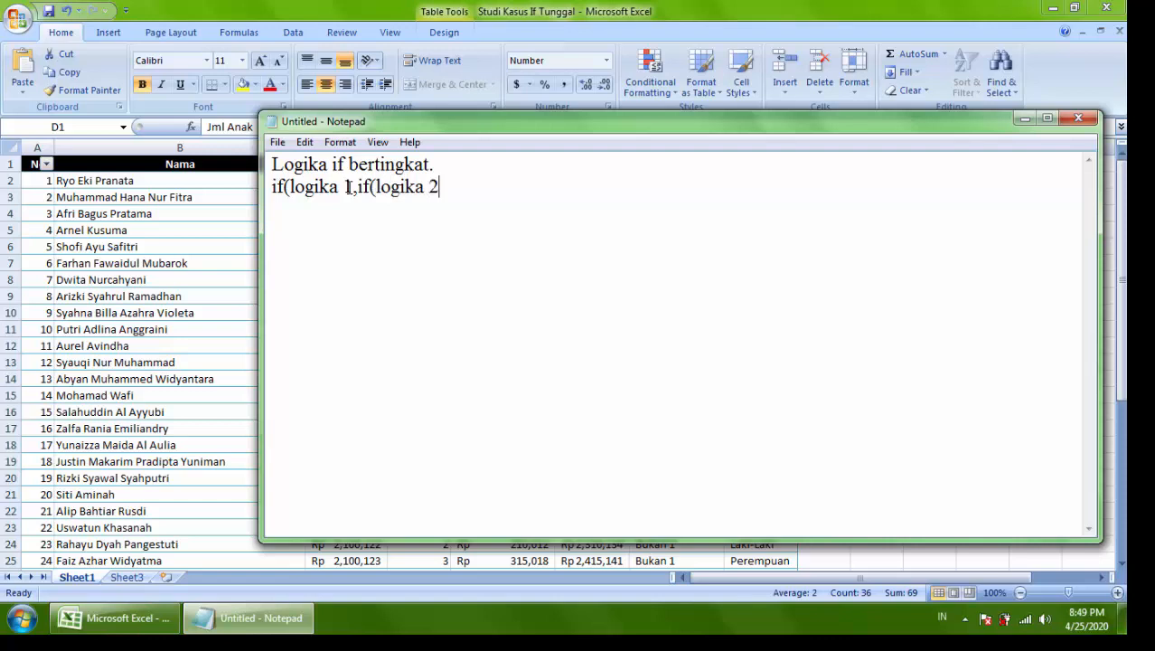
{"action": "type", "text": ",logika 3"}
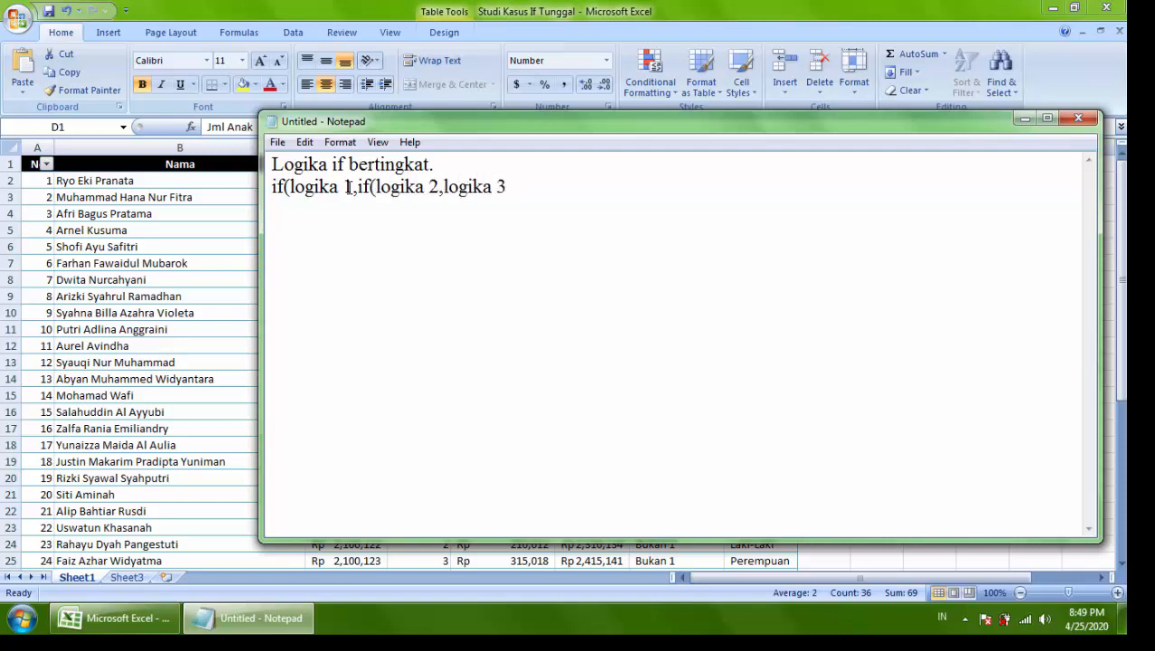
{"action": "left_click", "coordinate": [284, 188]}
{"action": "left_click_drag", "start_coordinate": [286, 191], "coordinate": [372, 188]}
{"action": "left_click", "coordinate": [374, 197]}
{"action": "left_click", "coordinate": [517, 190]}
{"action": "type", "text": "))"}
Add a second line reading "if(logika 1,if(logika 2, if logika 3, logika 4" for the three-IF pattern
{"action": "key", "text": "Return"}
{"action": "type", "text": "if"}
{"action": "key", "text": "BackSpace"}
{"action": "type", "text": "(logika "}
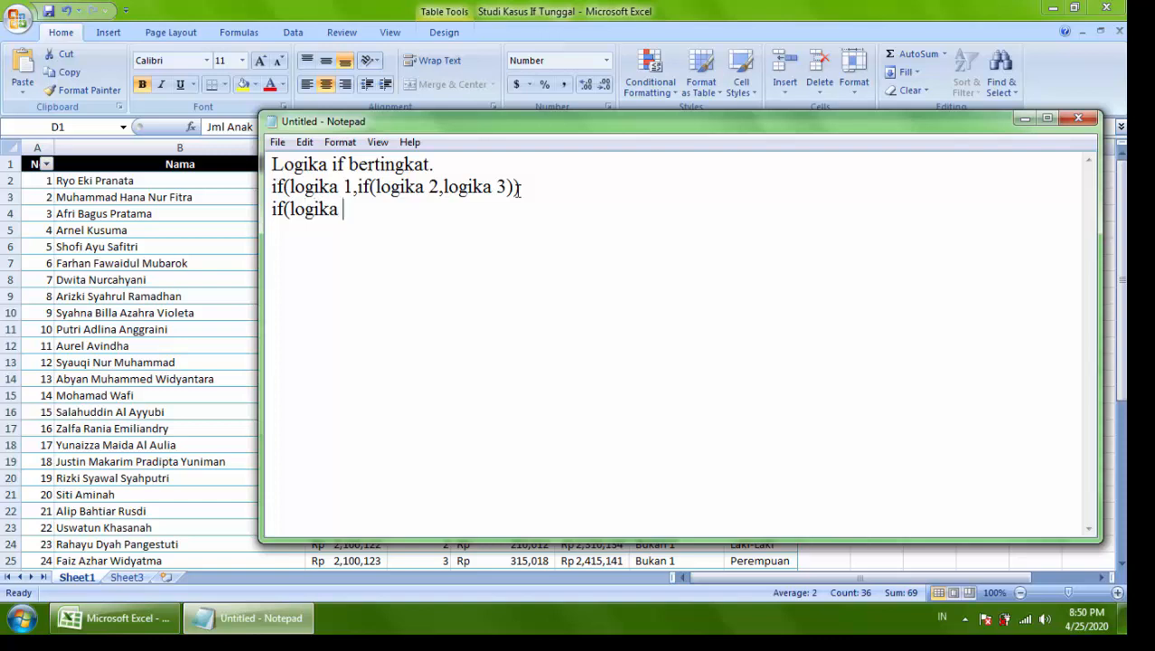
{"action": "type", "text": "1,if(logika 2"}
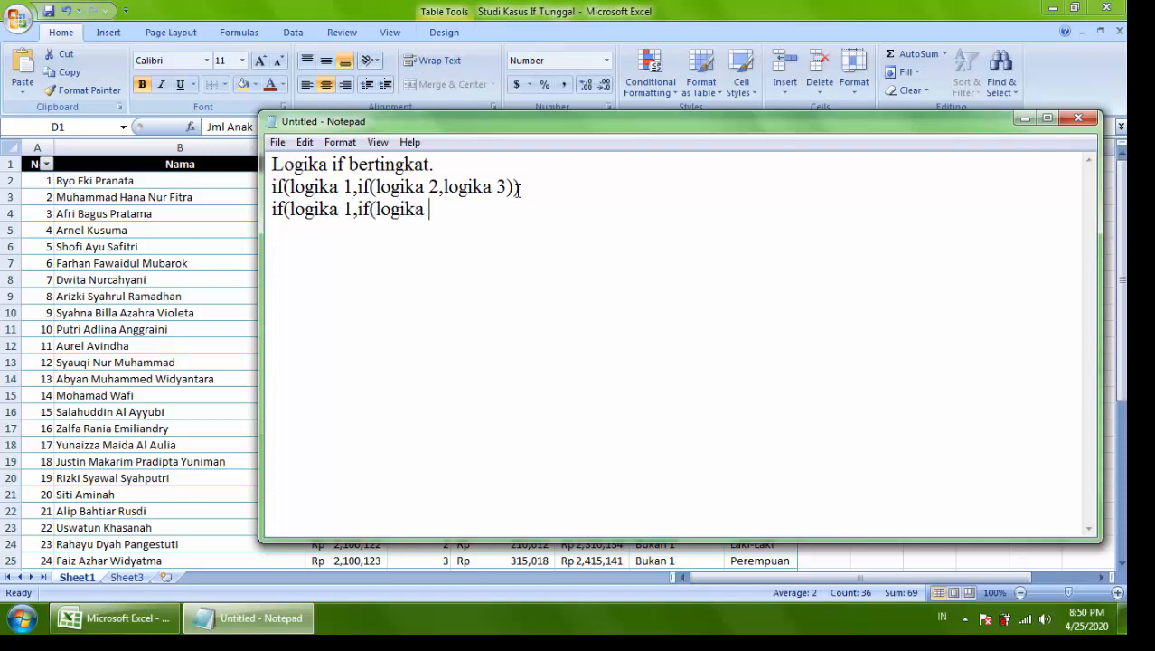
{"action": "type", "text": ", if logika 3"}
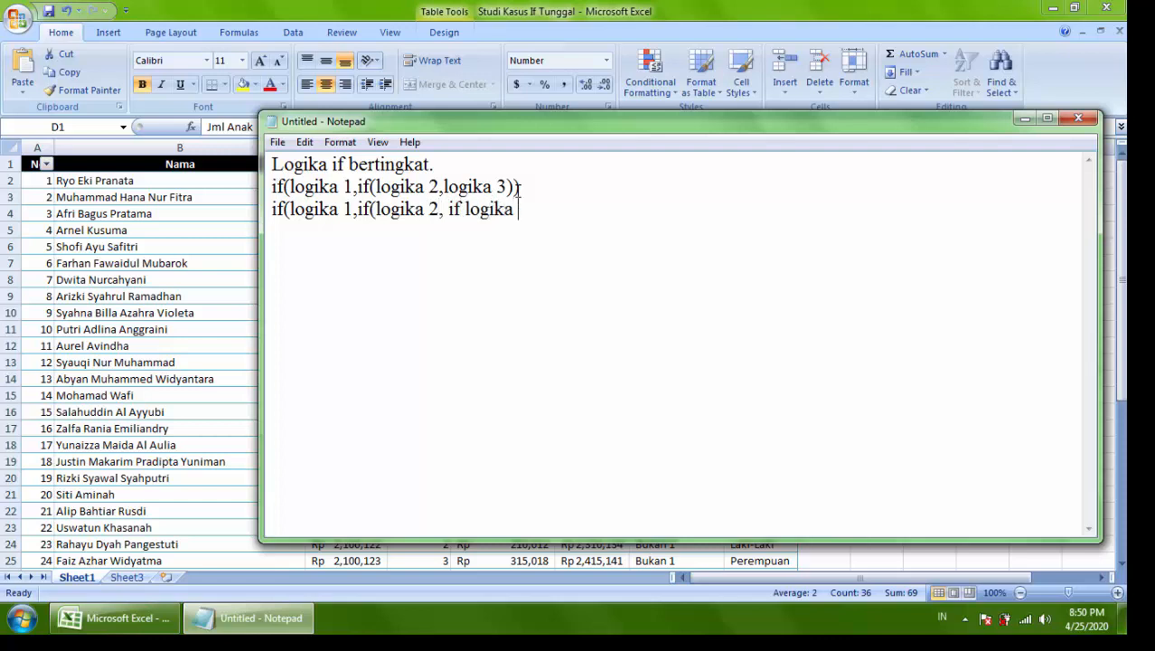
{"action": "type", "text": ", logika 4"}
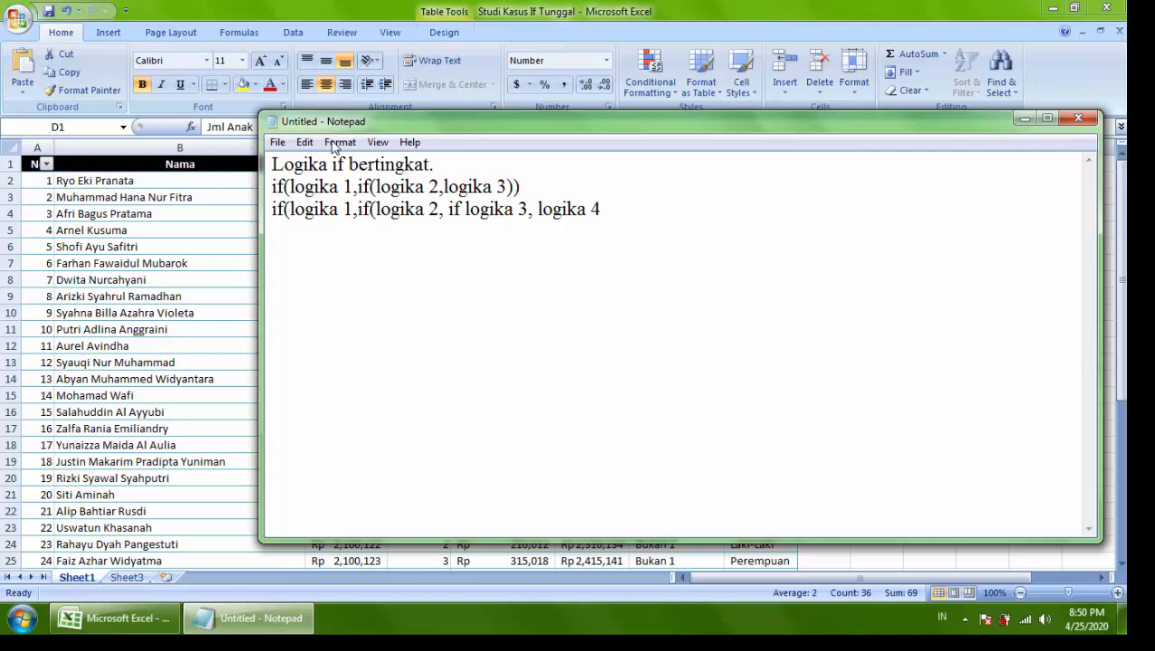
Insert the missing opening parenthesis before "logika 3" and close the second line with ")))"
{"action": "left_click_drag", "start_coordinate": [276, 210], "coordinate": [377, 209]}
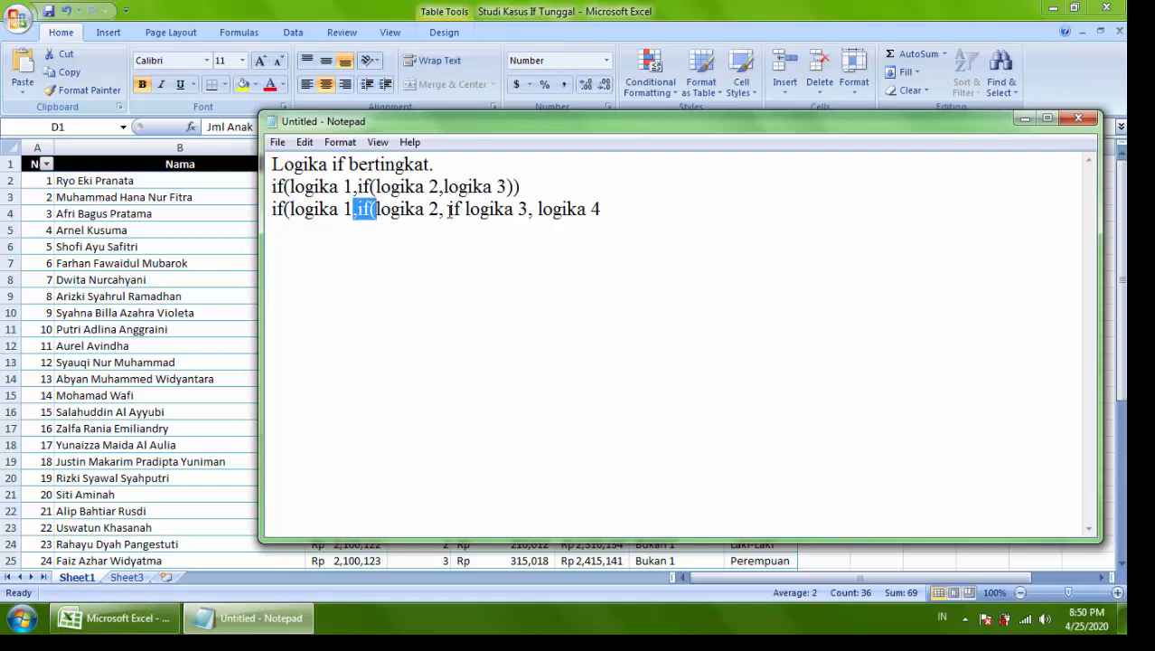
{"action": "left_click", "coordinate": [461, 210]}
{"action": "type", "text": "("}
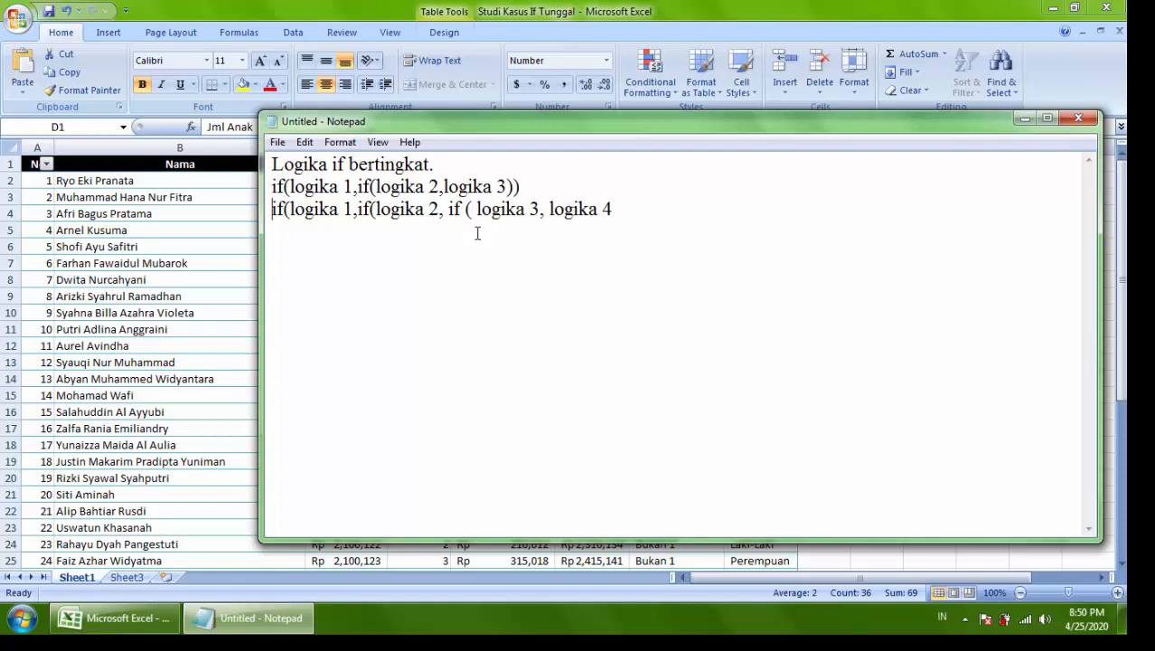
{"action": "left_click", "coordinate": [477, 232]}
{"action": "key", "text": "BackSpace"}
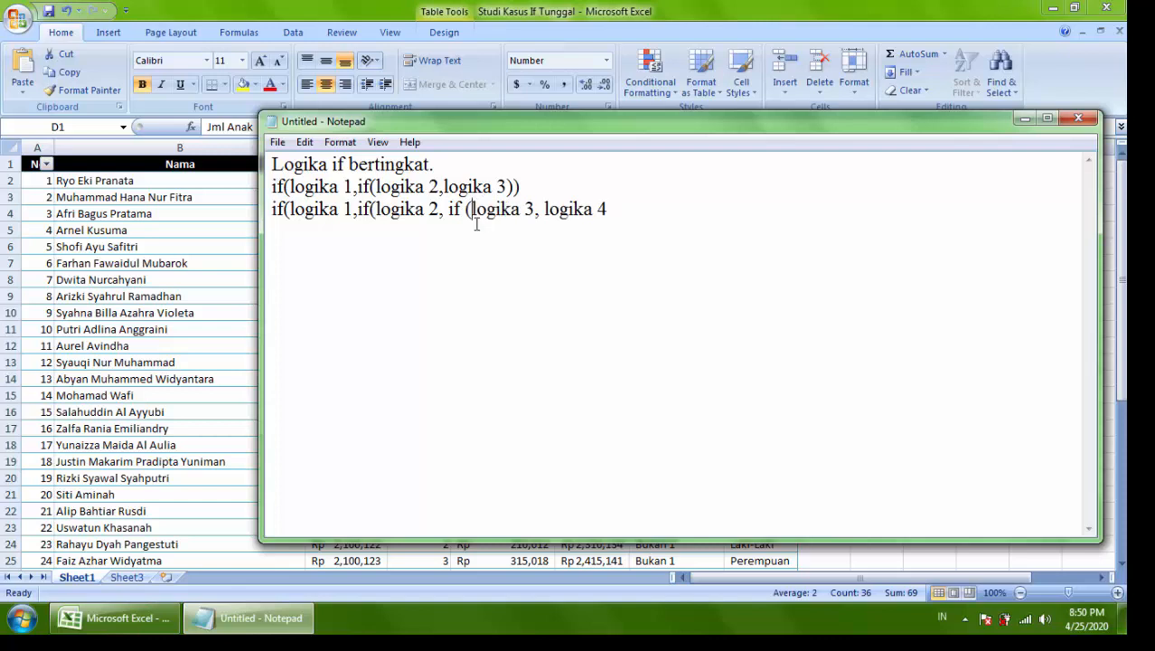
{"action": "left_click", "coordinate": [653, 211]}
{"action": "type", "text": ")))"}
Add a third line reading "if(logika 1, if(logika 2, if(logika 2, if logika 4, logika 5" for the four-IF pattern
{"action": "key", "text": "Return"}
{"action": "type", "text": "if"}
{"action": "key", "text": "BackSpace"}
{"action": "type", "text": "(logika 1"}
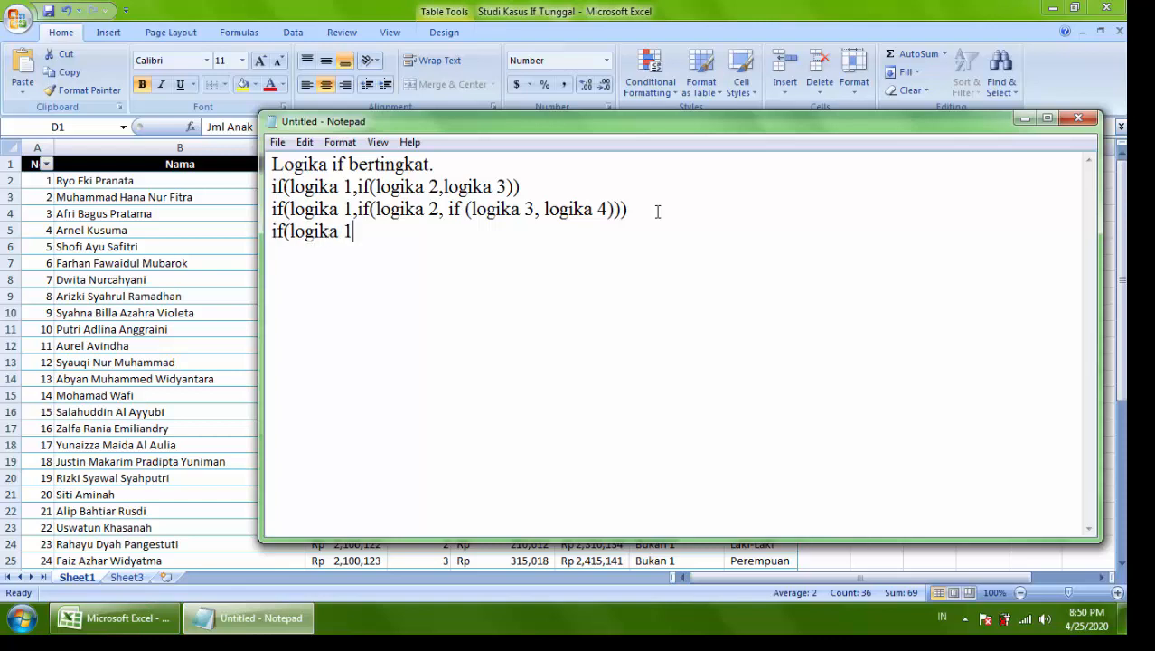
{"action": "type", "text": ", if(logika 2"}
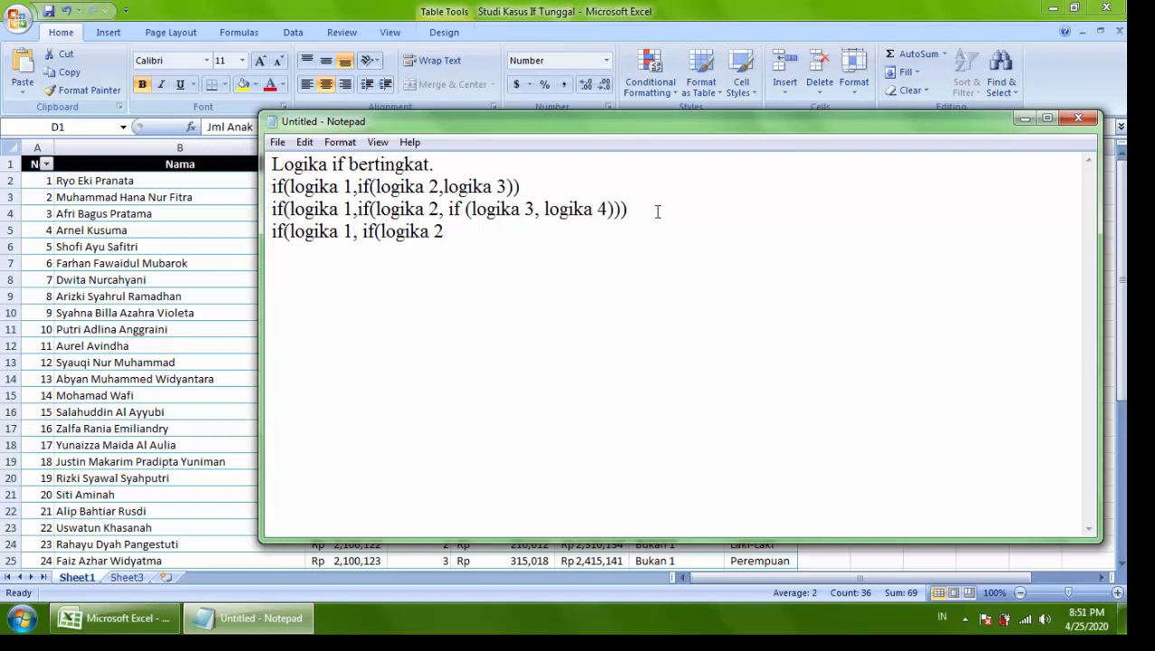
{"action": "type", "text": ", if(logika 2"}
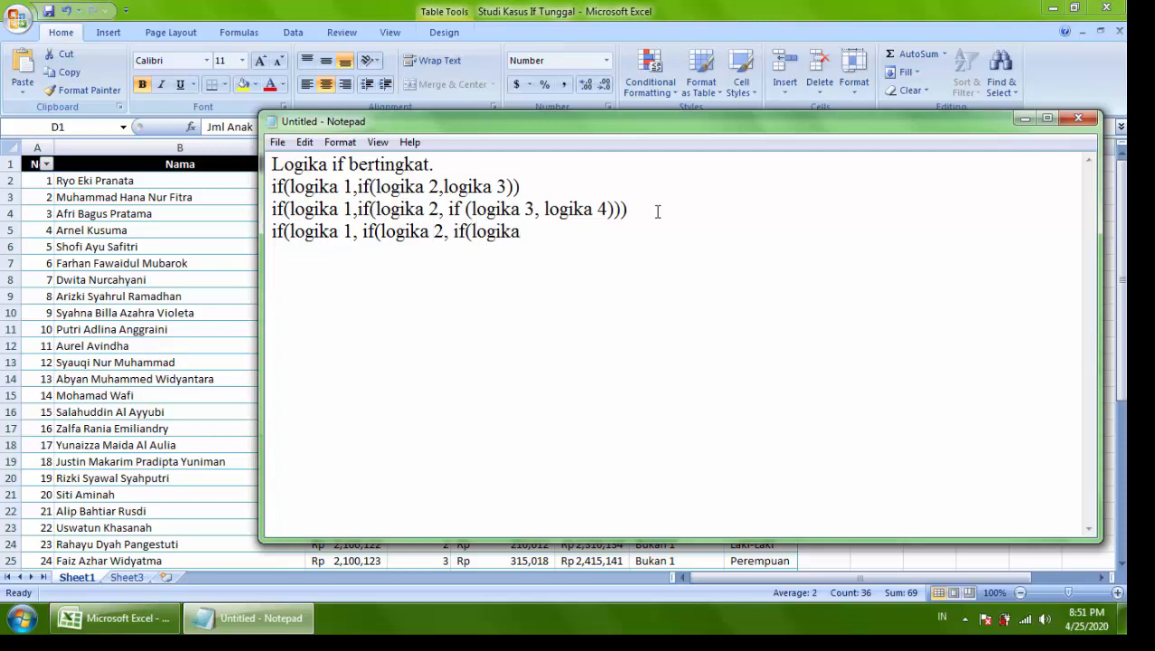
{"action": "type", "text": ", if logika"}
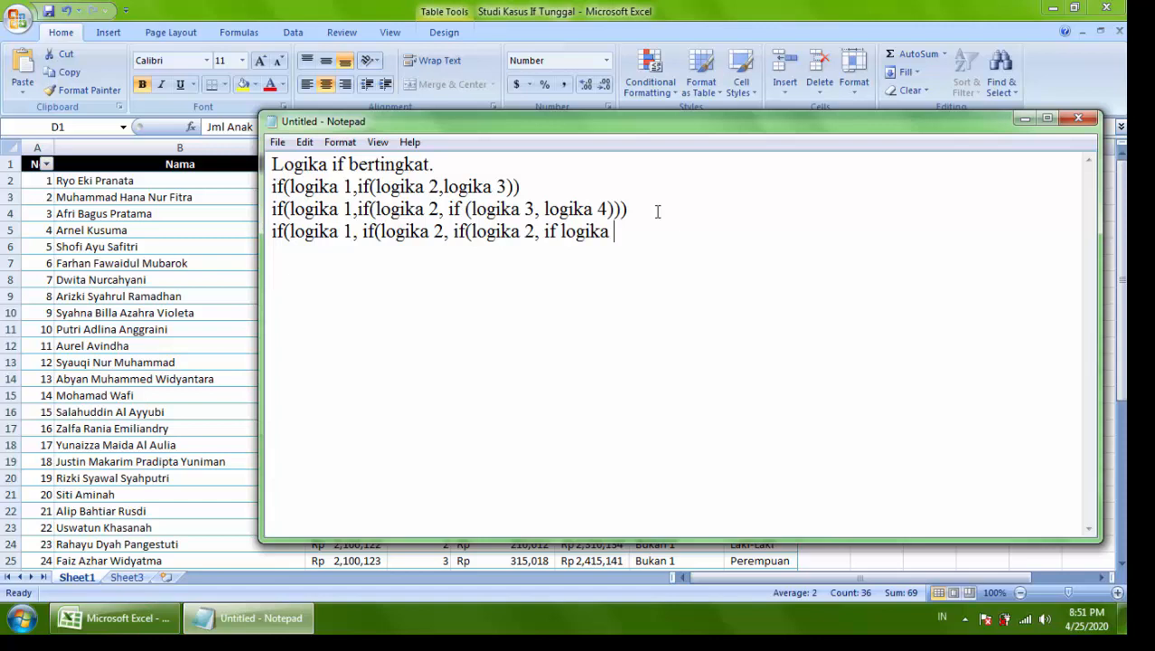
{"action": "type", "text": " 4, logika 5"}
Insert the missing opening parenthesis before "logika 4" and close the third line with "))))"
{"action": "left_click_drag", "start_coordinate": [274, 231], "coordinate": [289, 231]}
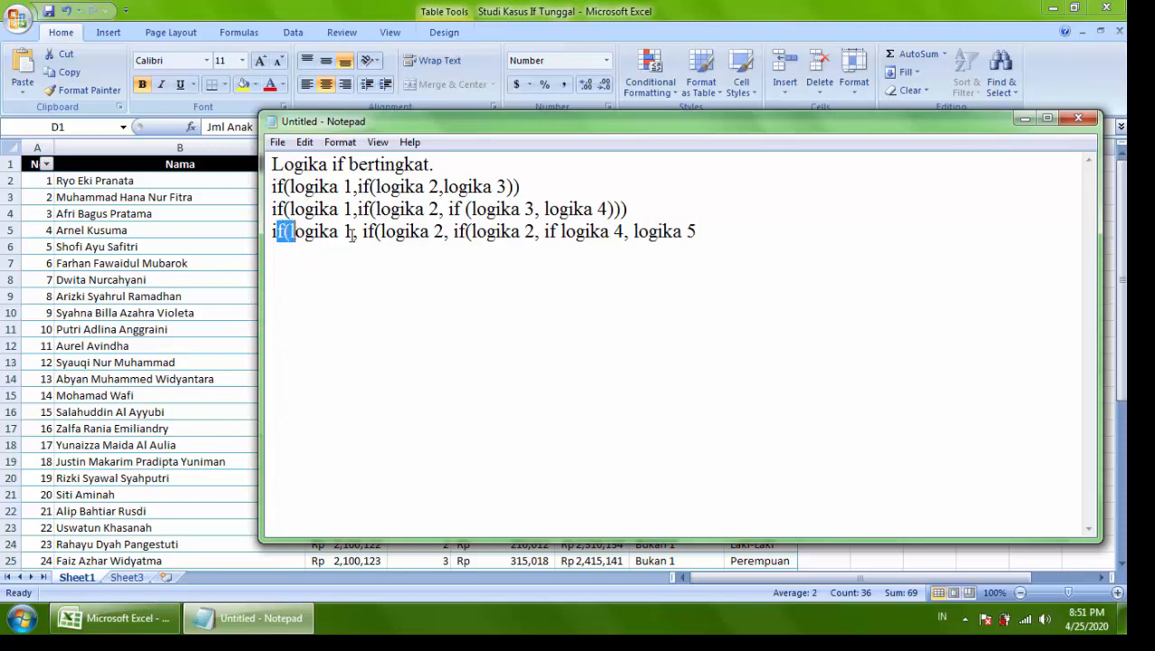
{"action": "left_click_drag", "start_coordinate": [364, 231], "coordinate": [477, 232]}
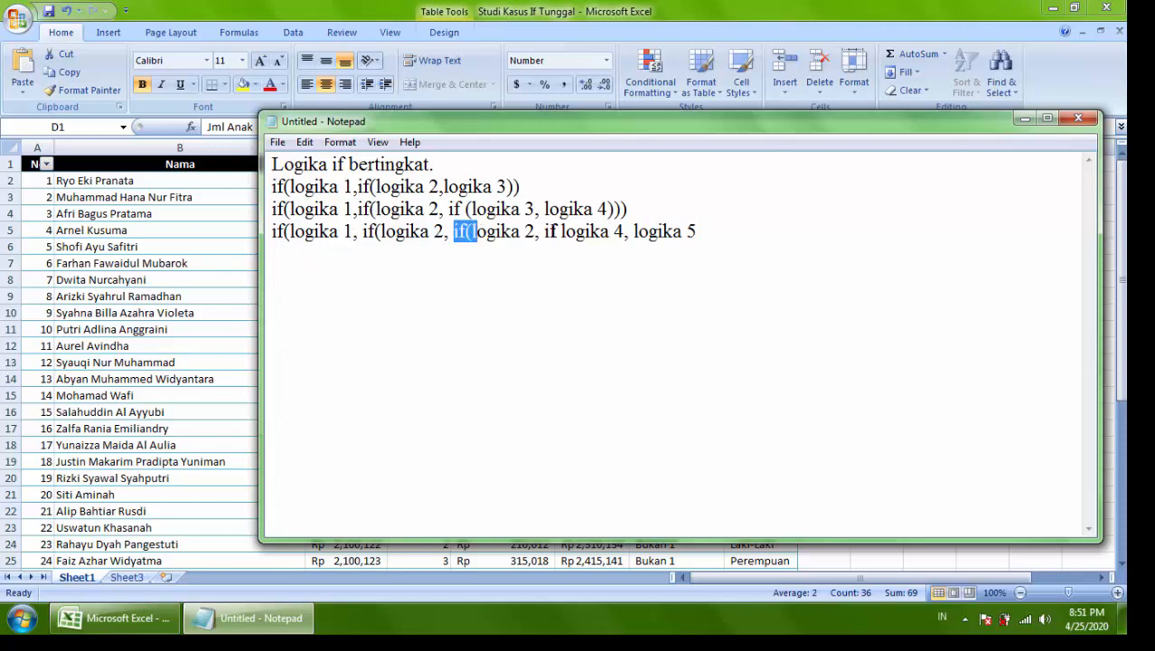
{"action": "left_click", "coordinate": [561, 231]}
{"action": "type", "text": "("}
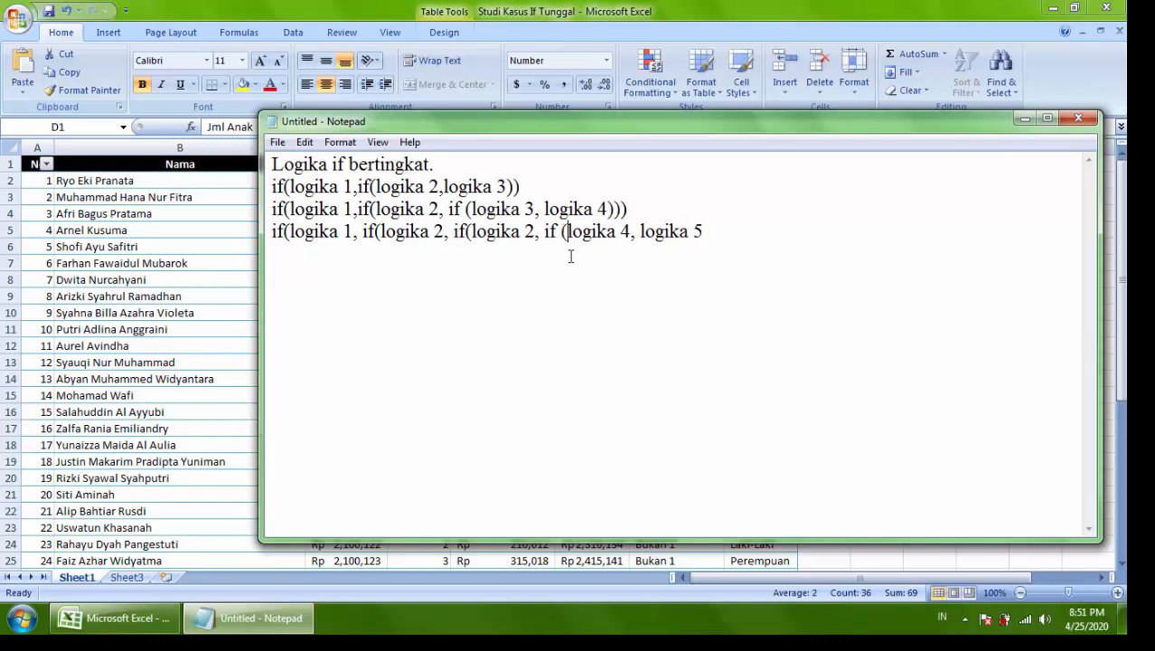
{"action": "left_click", "coordinate": [727, 227]}
{"action": "type", "text": "))))"}
Review how the first two nested IF patterns are built, comparing their IF parts and final logika arguments
{"action": "left_click_drag", "start_coordinate": [274, 183], "coordinate": [383, 184]}
{"action": "left_click_drag", "start_coordinate": [383, 180], "coordinate": [522, 181]}
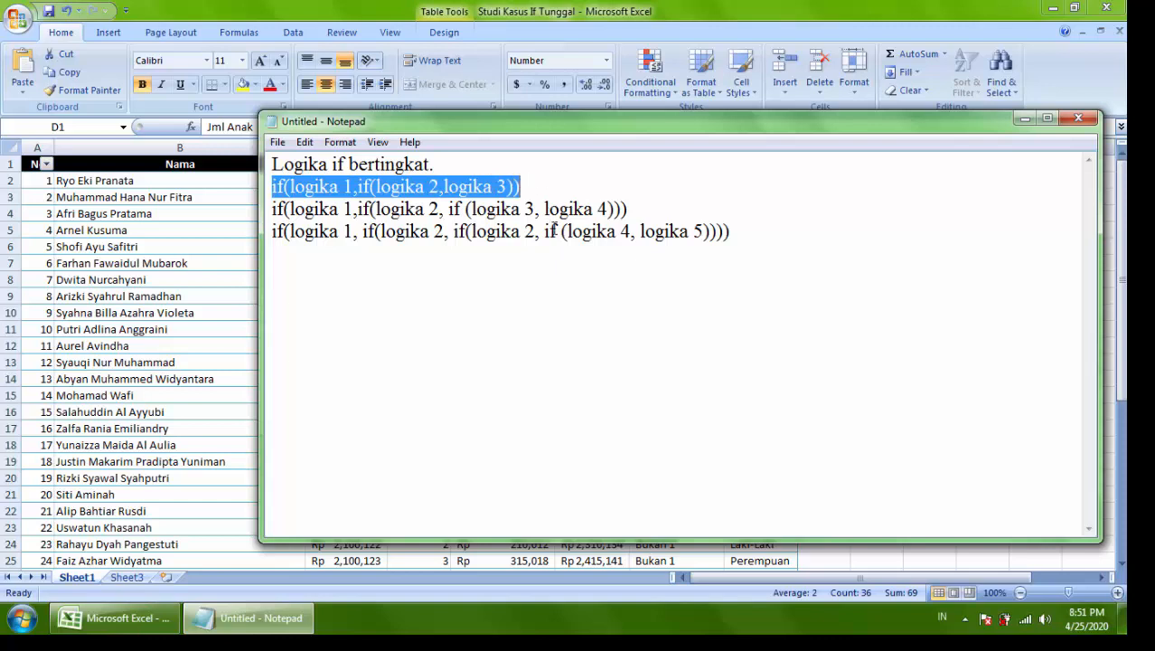
{"action": "left_click_drag", "start_coordinate": [546, 210], "coordinate": [611, 210]}
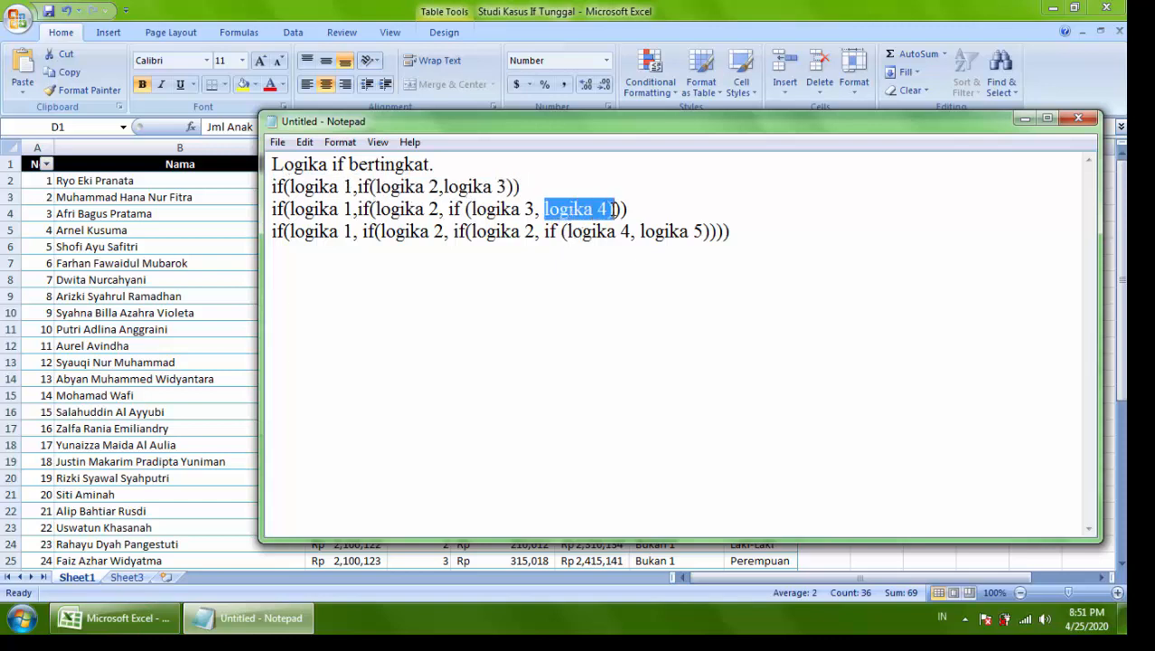
{"action": "left_click_drag", "start_coordinate": [448, 210], "coordinate": [462, 210]}
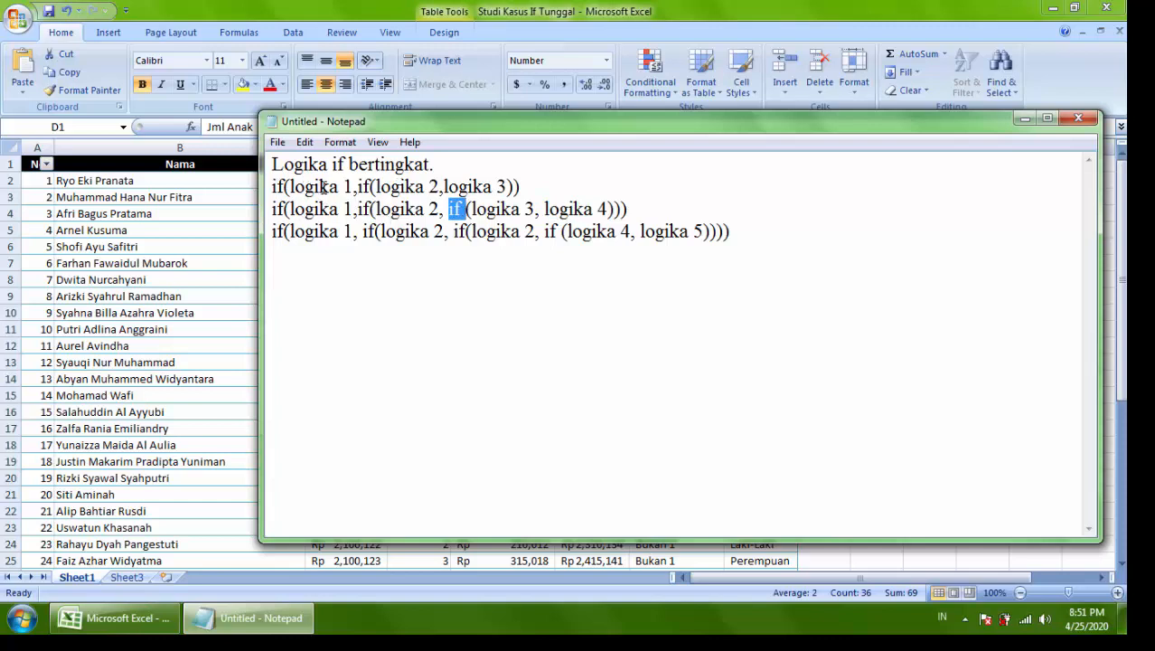
{"action": "left_click_drag", "start_coordinate": [272, 187], "coordinate": [353, 187]}
{"action": "left_click_drag", "start_coordinate": [442, 187], "coordinate": [515, 187]}
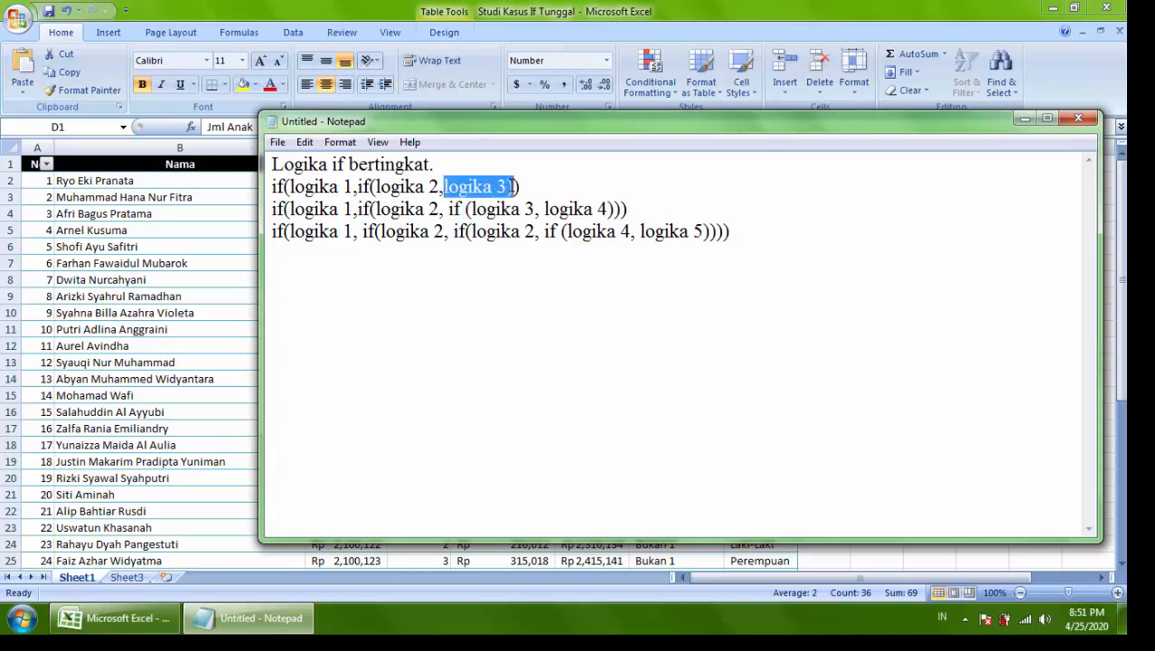
{"action": "left_click_drag", "start_coordinate": [277, 209], "coordinate": [610, 209]}
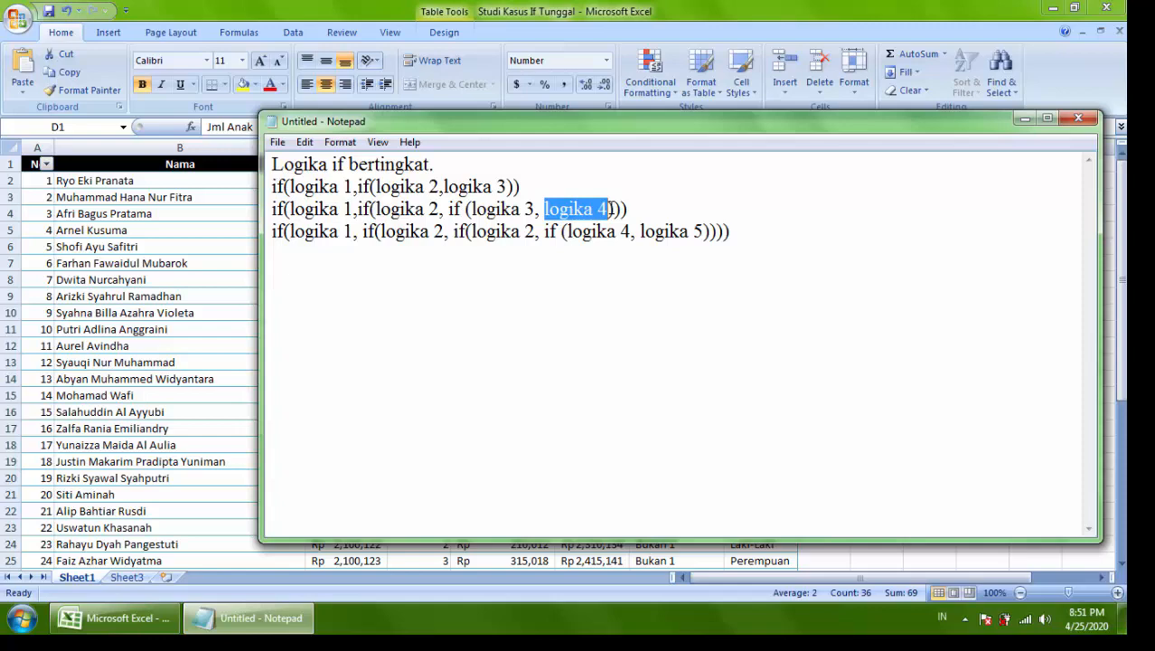
Switch to the Excel salary table and review the different Jml Anak values in rows 2 to 4
{"action": "left_click", "coordinate": [679, 8]}
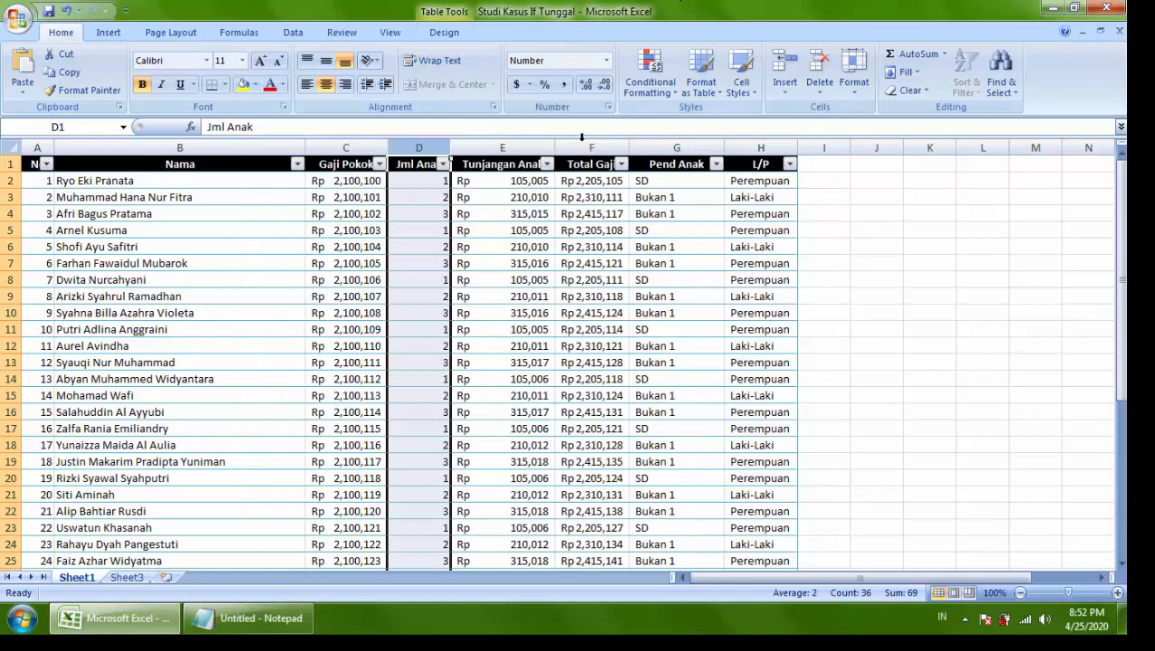
{"action": "left_click", "coordinate": [427, 178]}
{"action": "left_click", "coordinate": [424, 147]}
{"action": "left_click", "coordinate": [422, 181]}
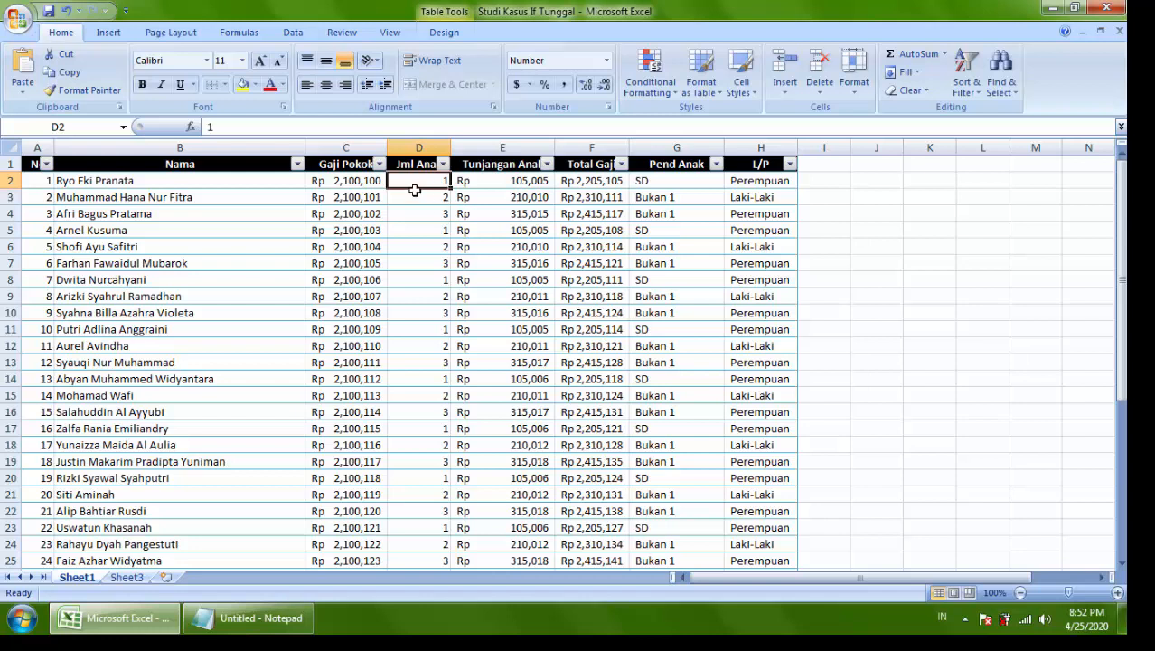
{"action": "left_click", "coordinate": [414, 192]}
{"action": "left_click", "coordinate": [419, 218]}
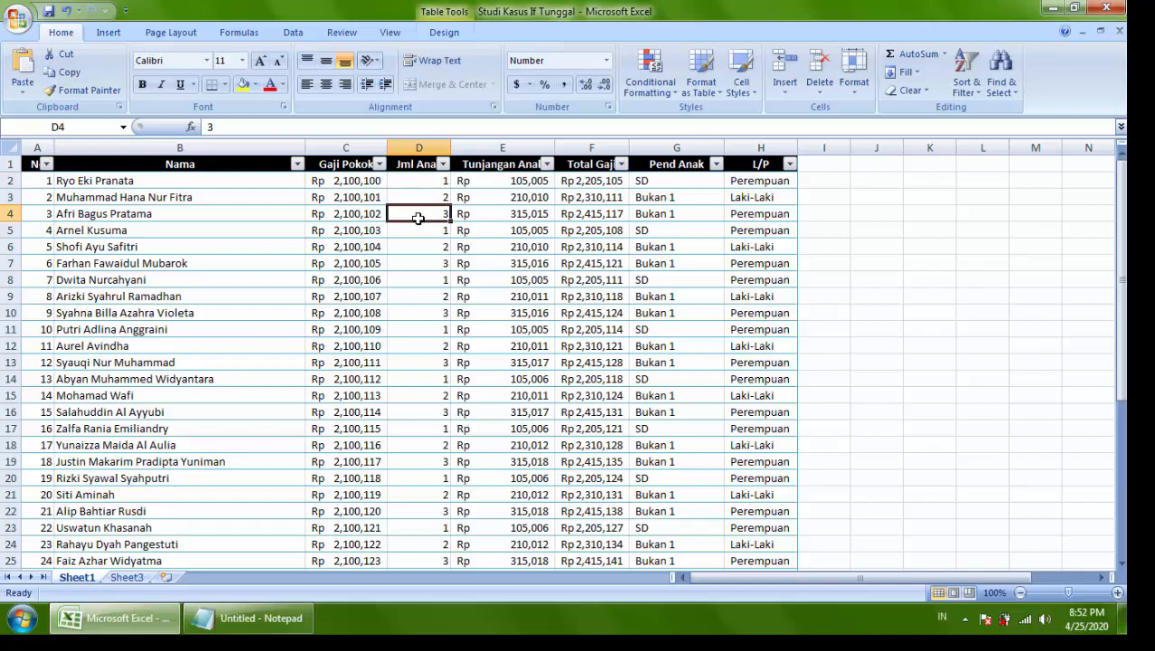
Start an IF formula in I2 that returns "Satu" when the row's Jml Anak equals 1
{"action": "left_click", "coordinate": [812, 181]}
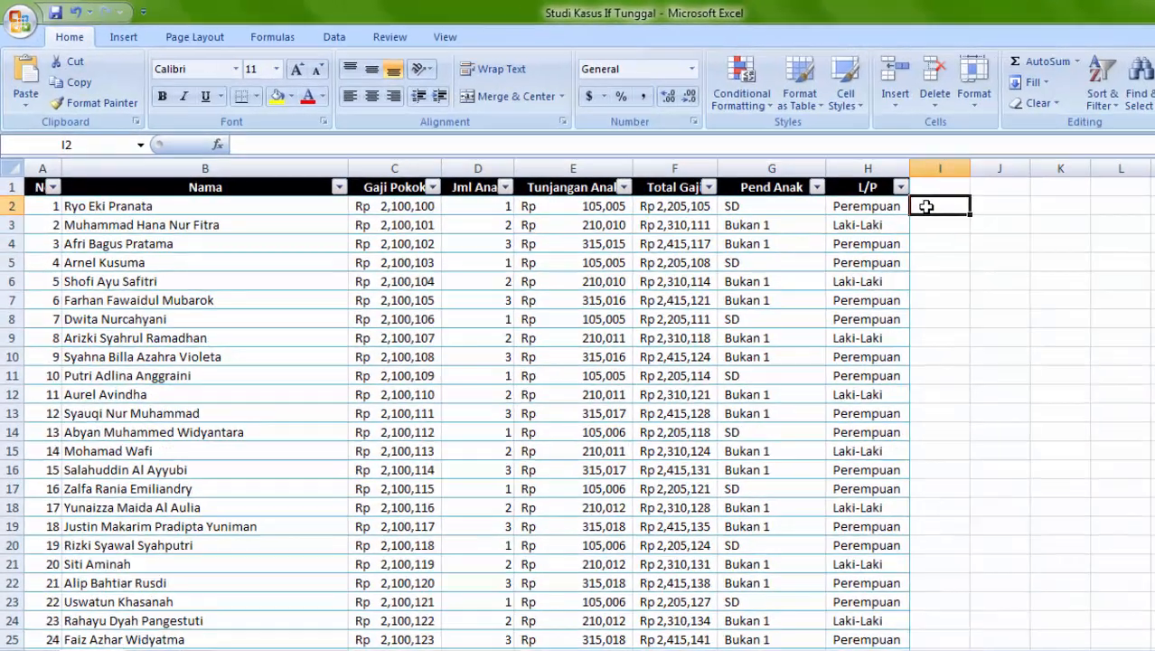
{"action": "type", "text": "=if"}
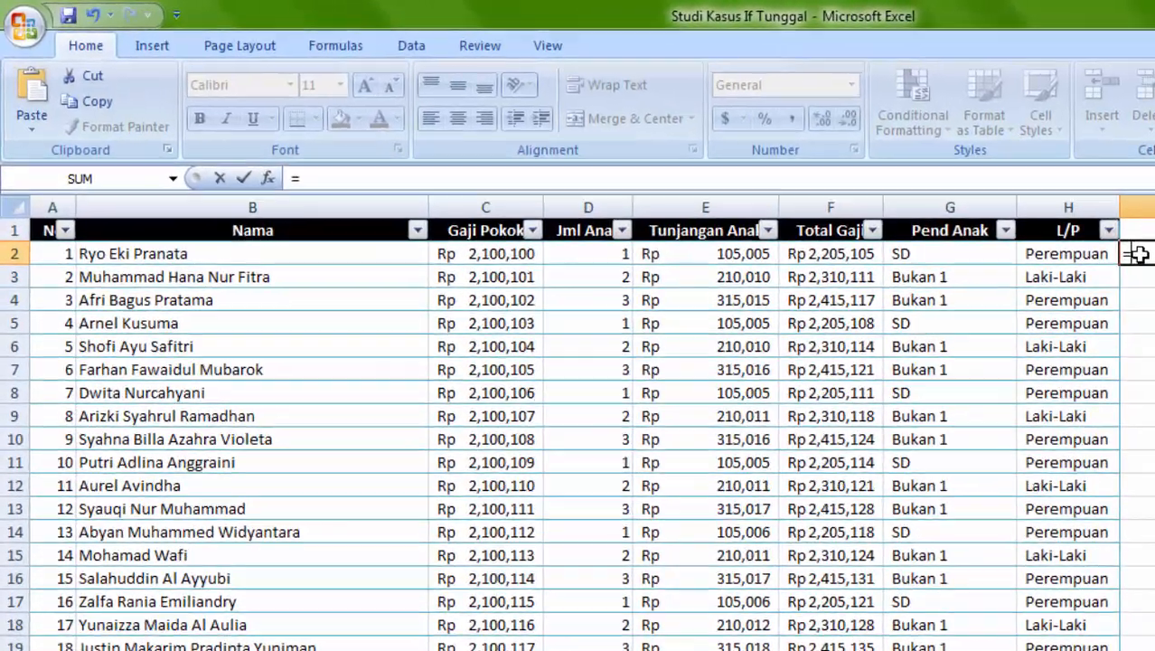
{"action": "type", "text": "("}
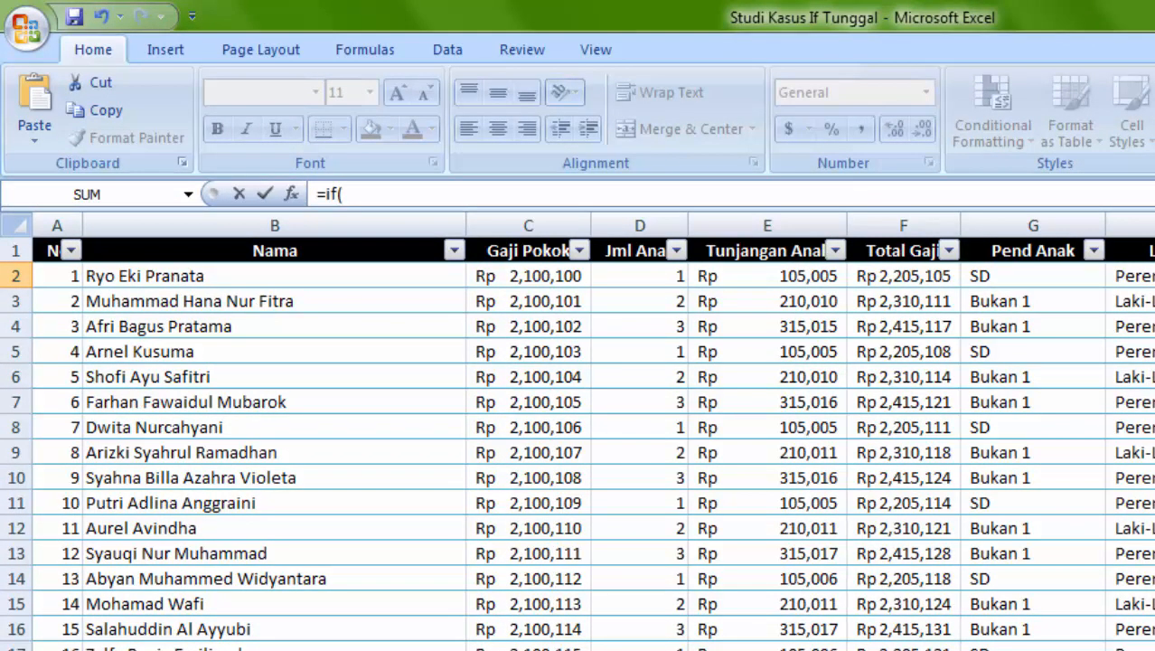
{"action": "left_click", "coordinate": [675, 276]}
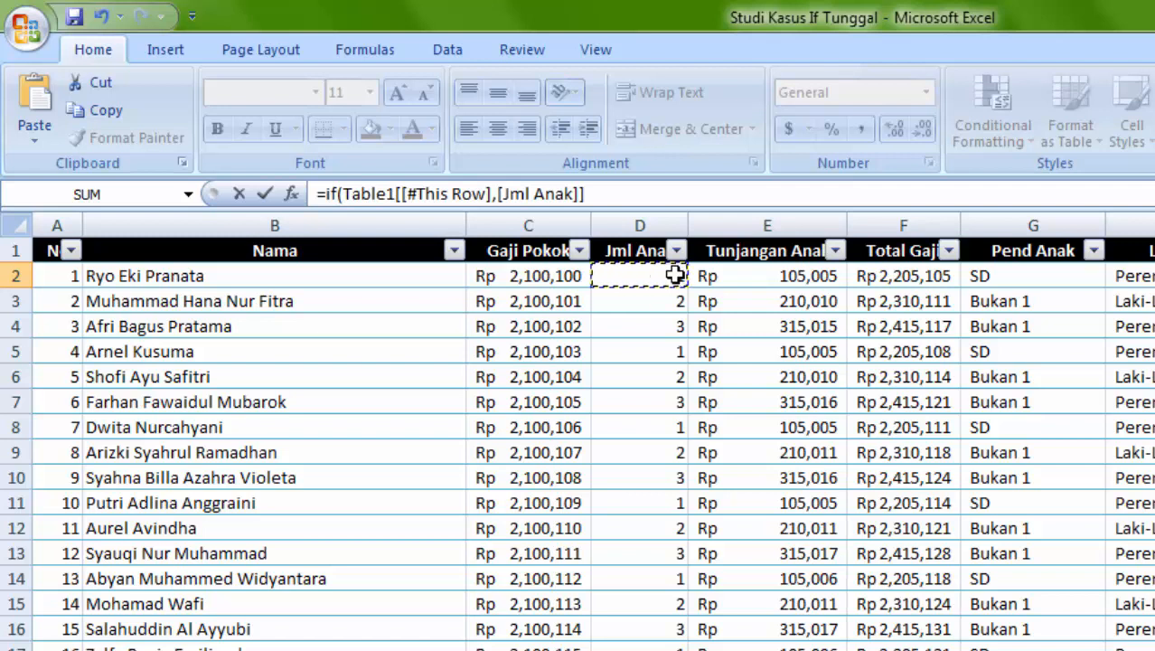
{"action": "type", "text": "=1"}
{"action": "type", "text": ",\"Satu"}
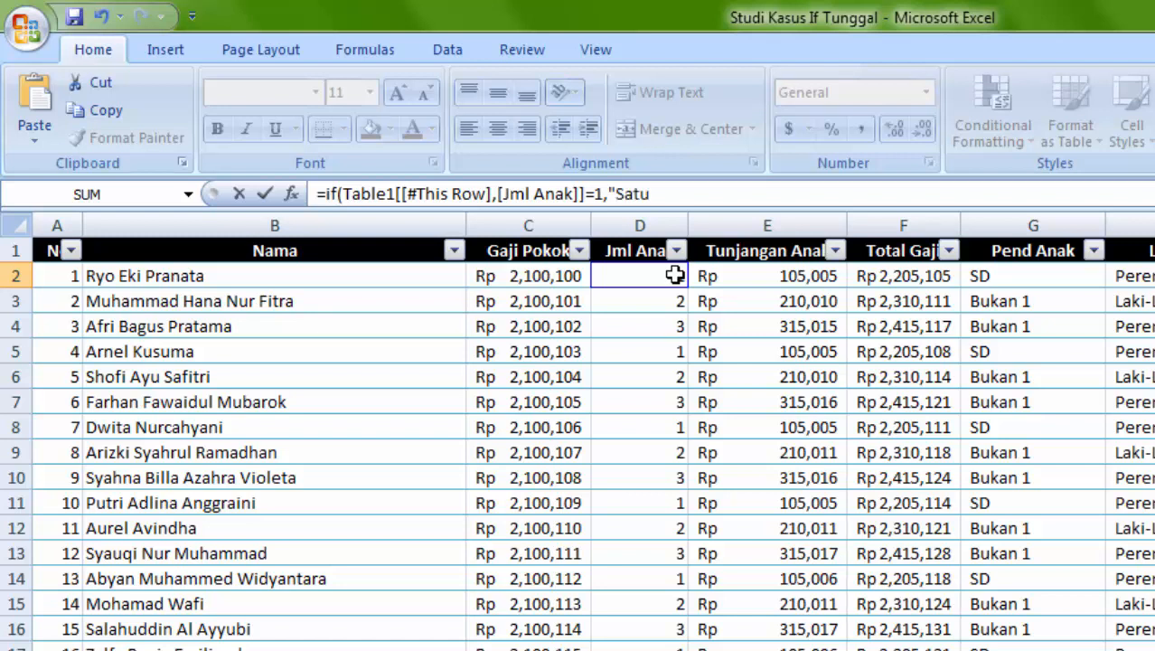
Complete the I2 formula with a nested IF returning "Dua" when Jml Anak equals 2, otherwise "Tiga"
{"action": "type", "text": "\",if("}
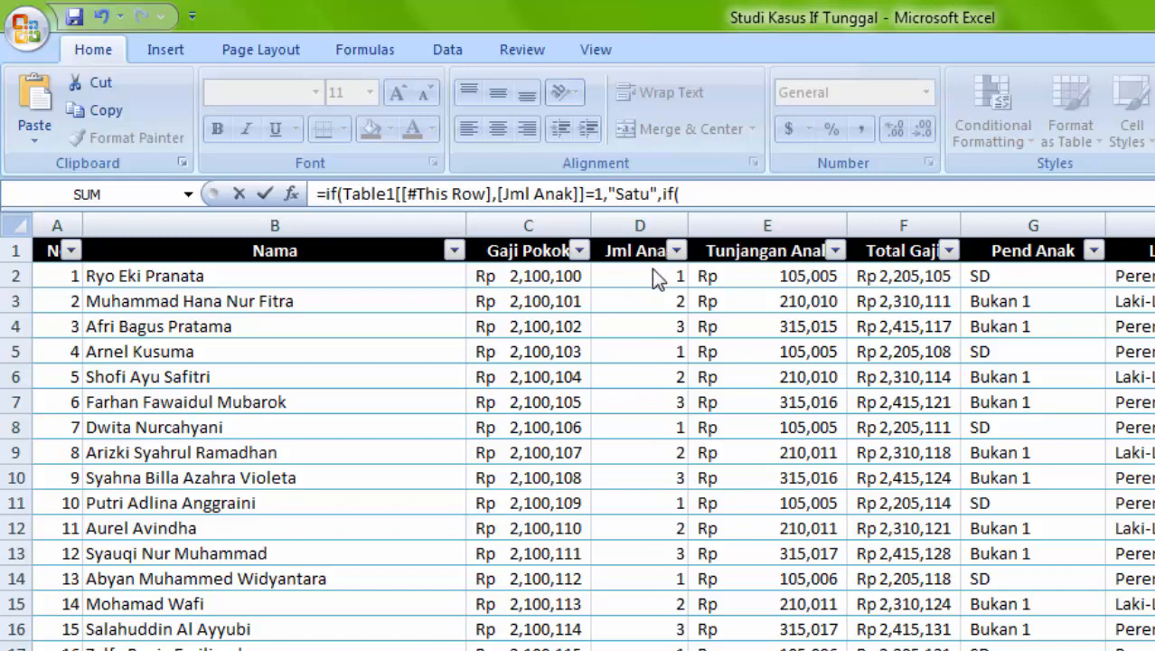
{"action": "left_click", "coordinate": [652, 271]}
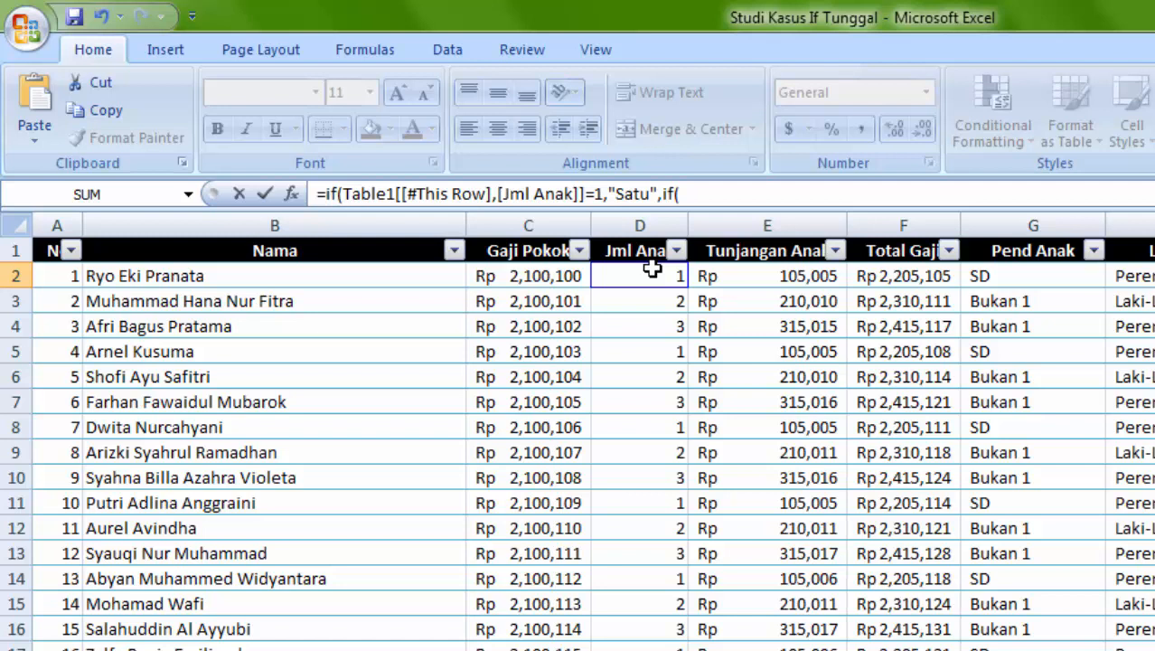
{"action": "left_click", "coordinate": [653, 278]}
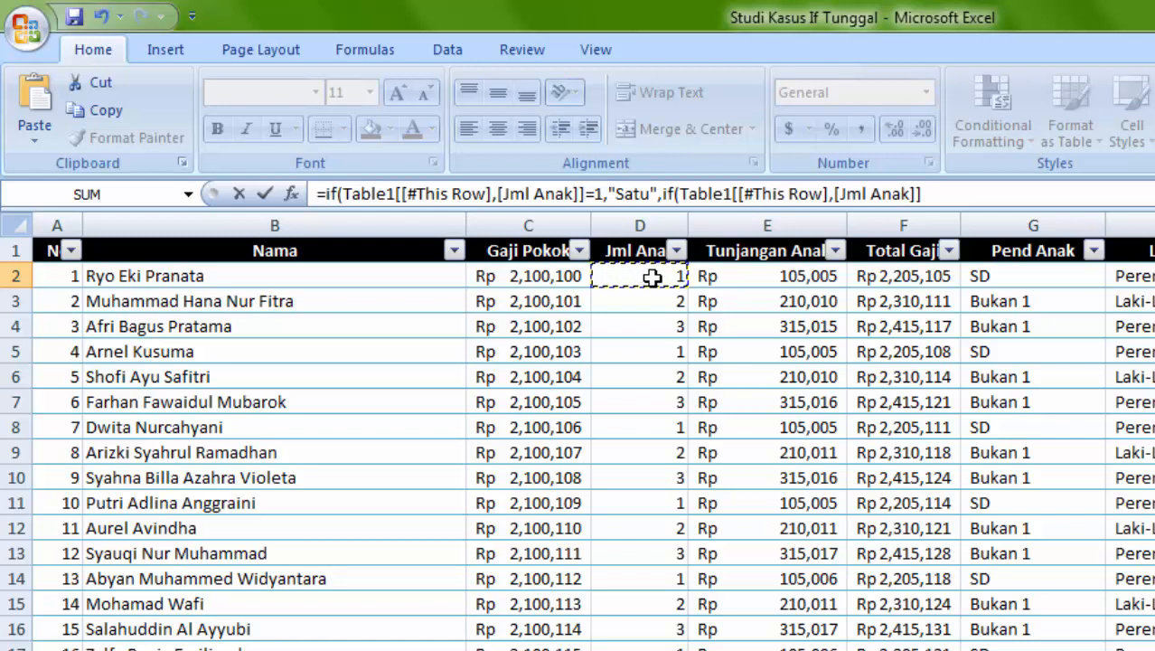
{"action": "type", "text": "=2,\"Dua\""}
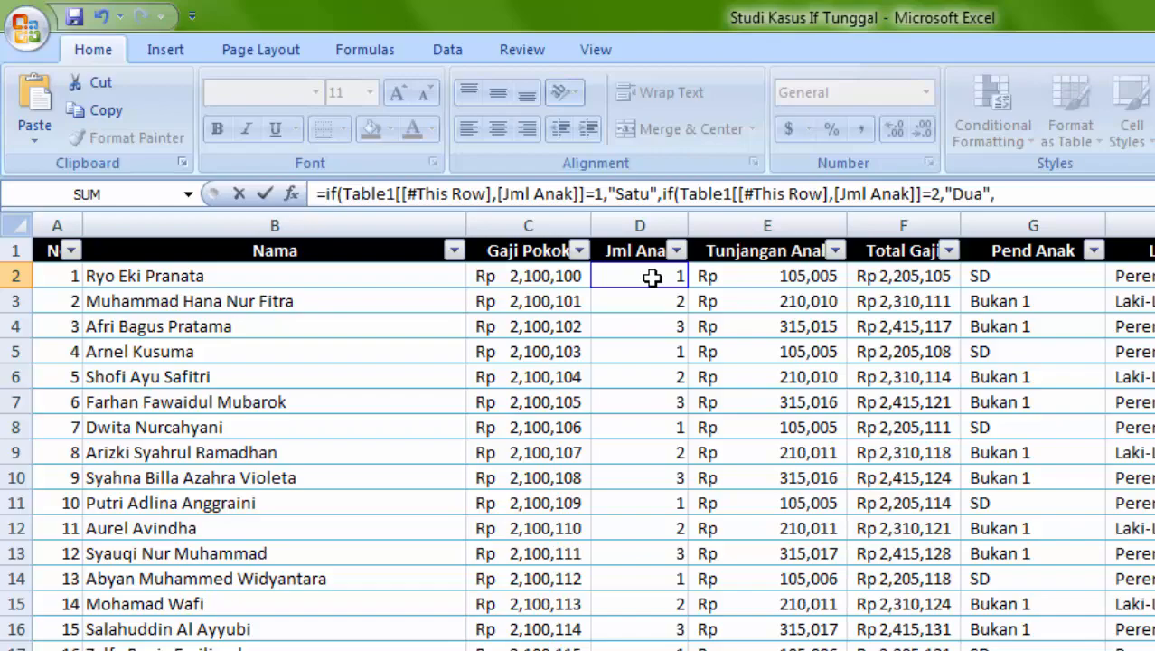
{"action": "type", "text": ",\"Tiga"}
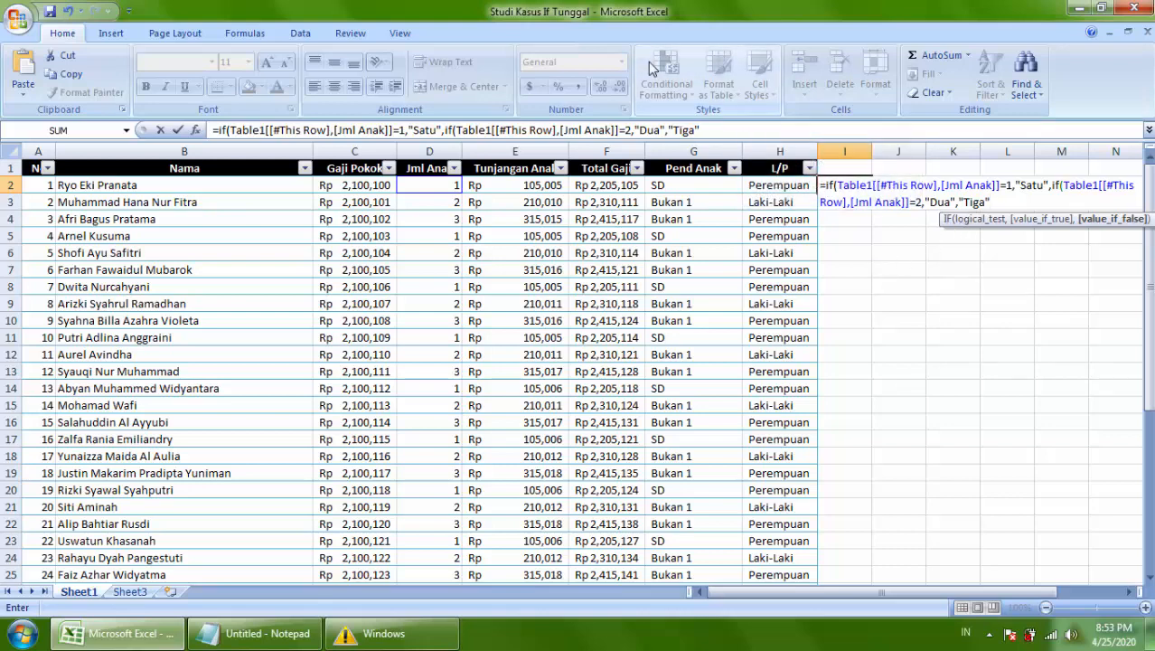
{"action": "type", "text": "))"}
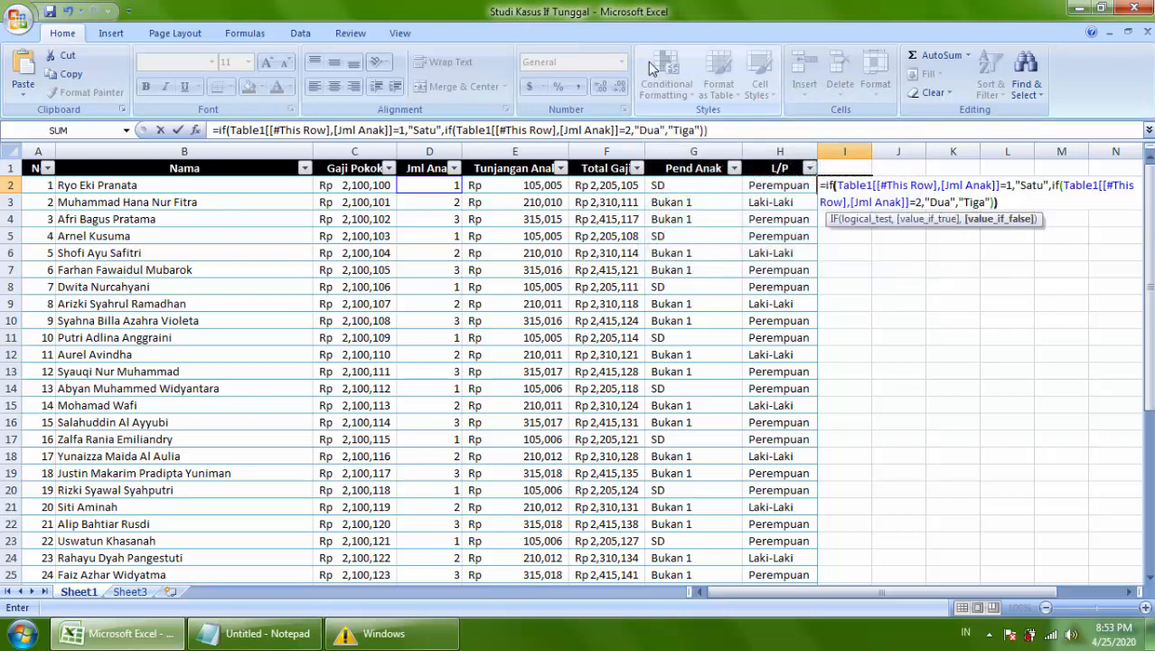
{"action": "key", "text": "Return"}
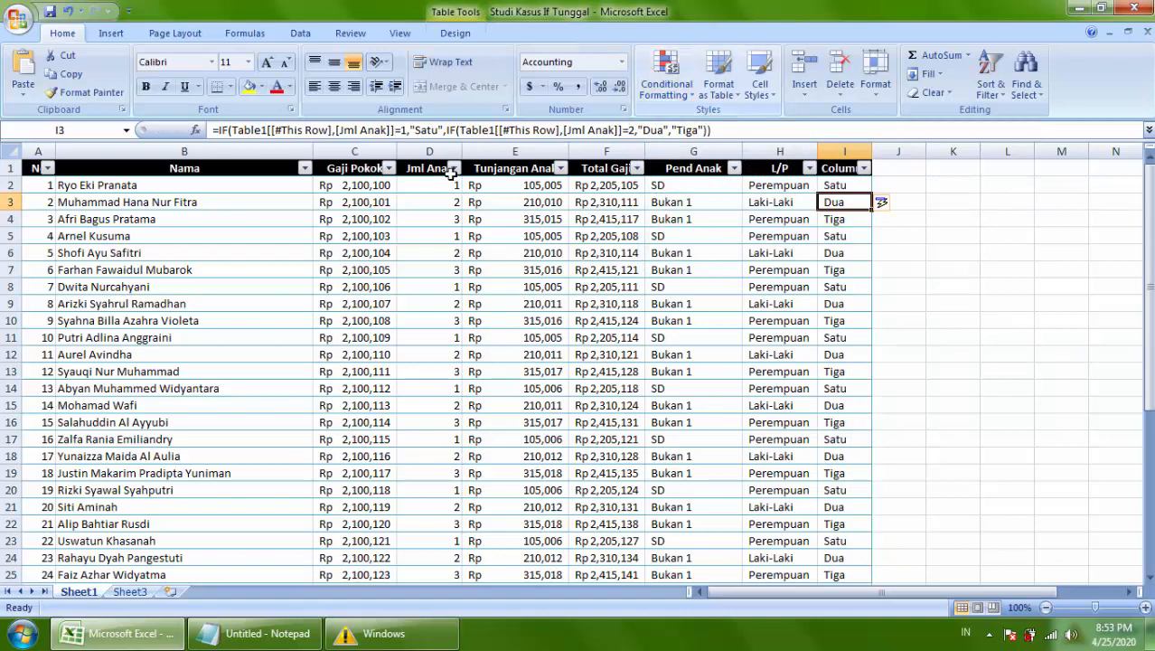
Compare the Jml Anak values in rows 2 to 4 with the corresponding column I results
{"action": "left_click", "coordinate": [41, 191]}
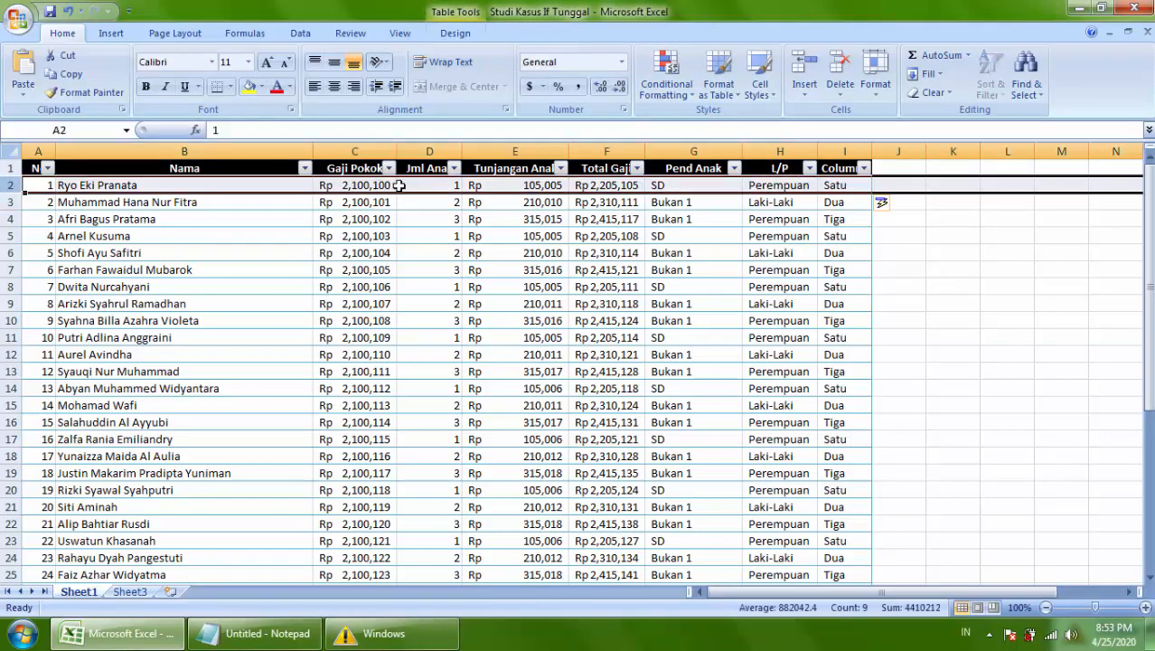
{"action": "left_click", "coordinate": [411, 187]}
{"action": "left_click", "coordinate": [840, 184]}
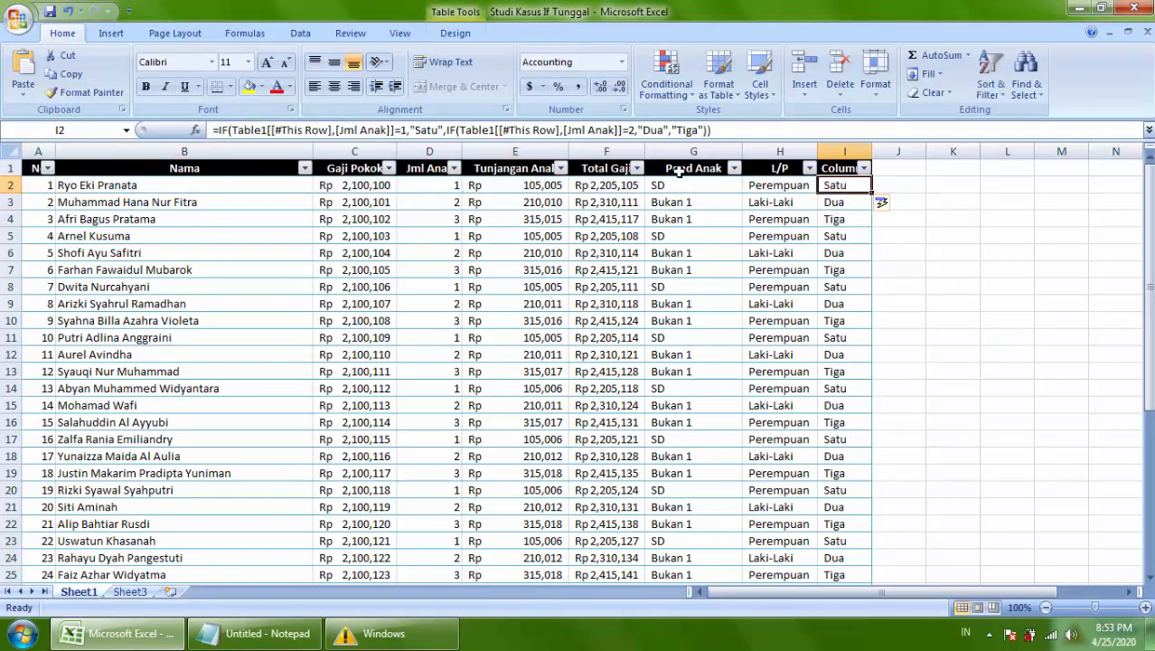
{"action": "left_click", "coordinate": [423, 201]}
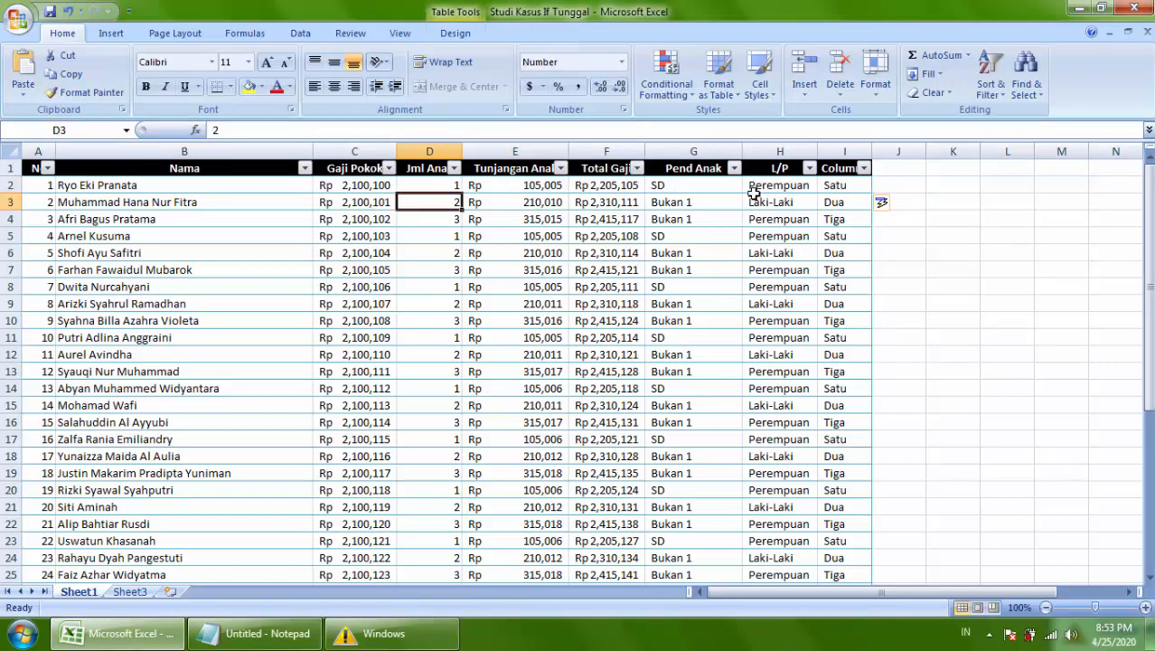
{"action": "left_click", "coordinate": [819, 201]}
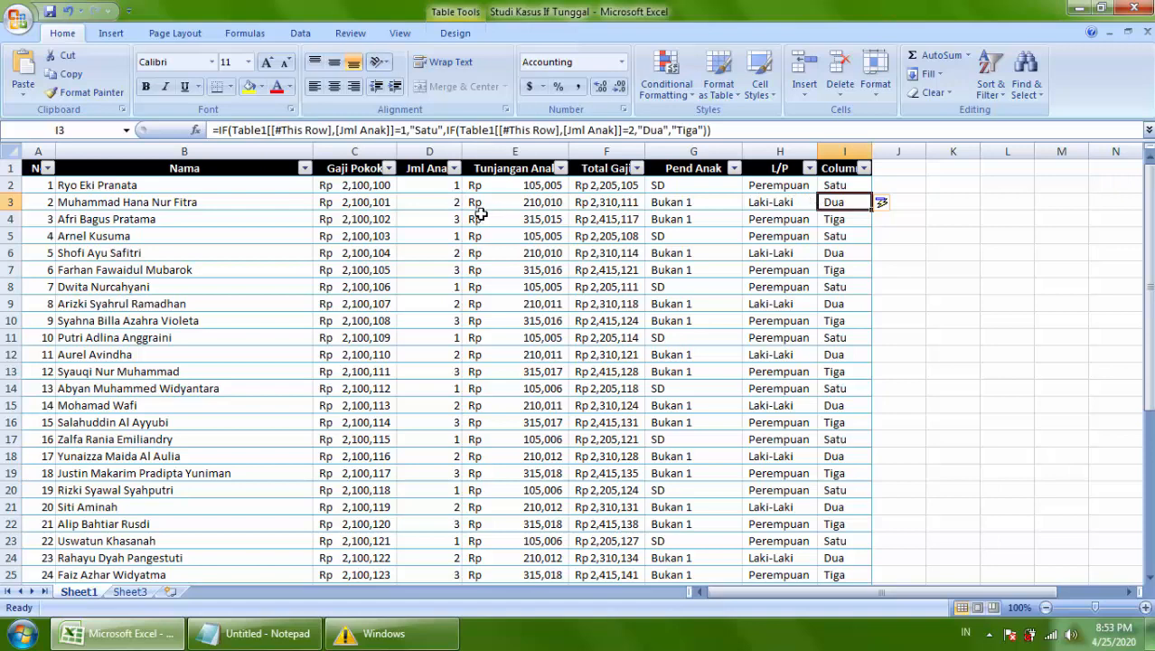
{"action": "left_click", "coordinate": [434, 211]}
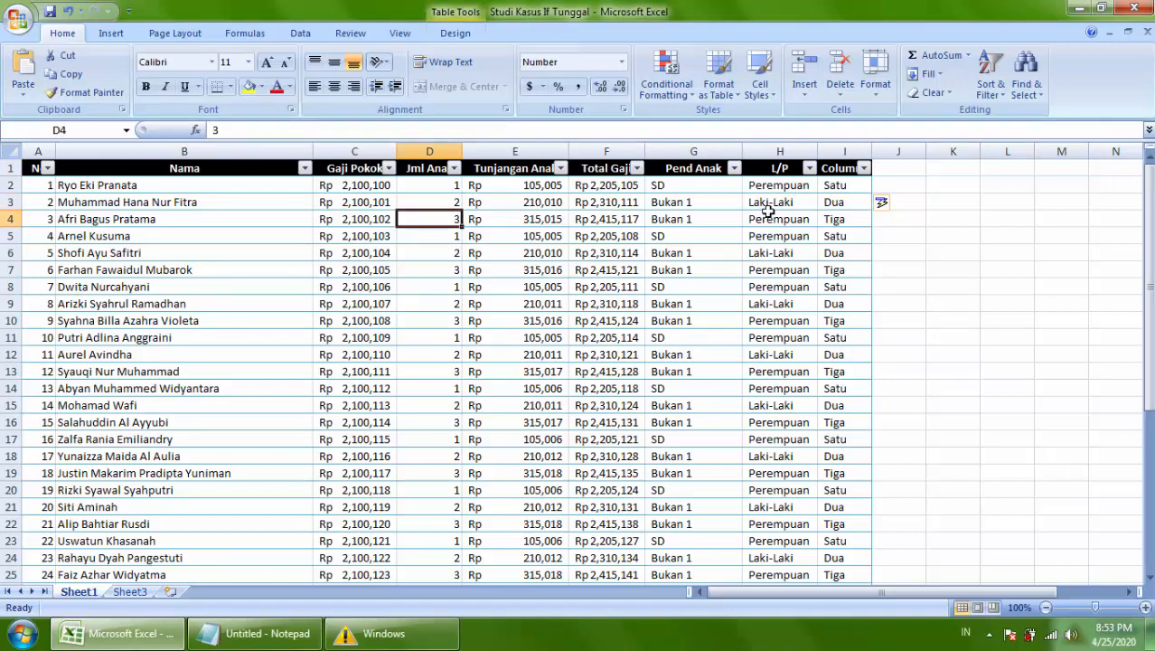
{"action": "left_click", "coordinate": [854, 219]}
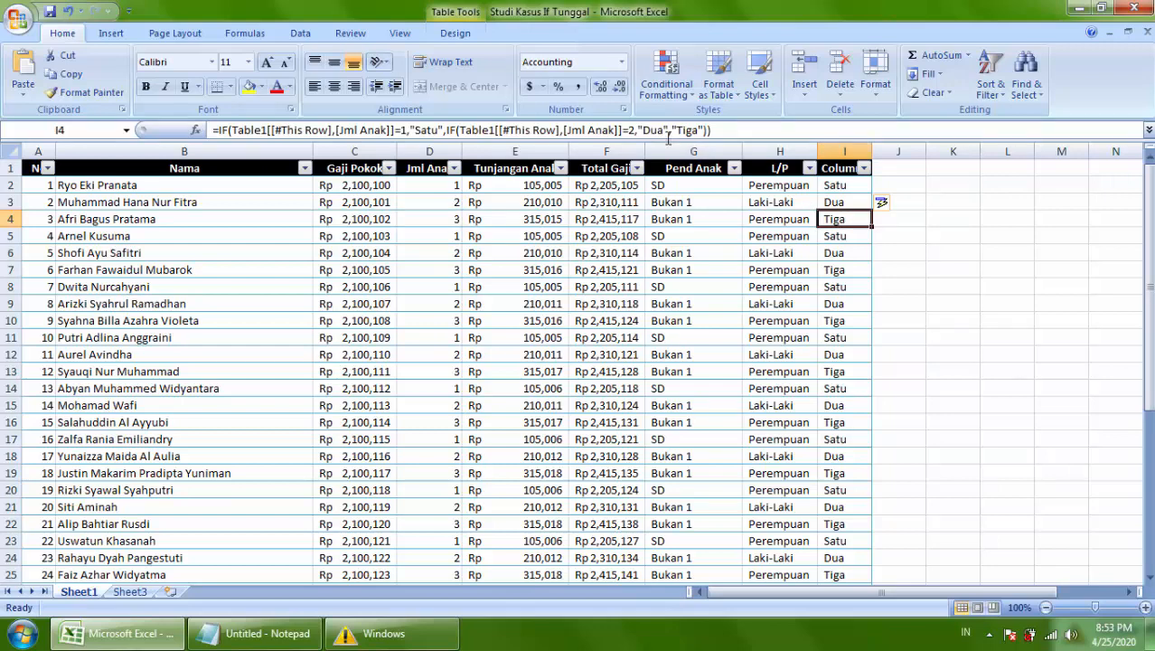
Examine the final "Tiga" argument in the I4 formula and relate it to the Jml Anak values
{"action": "left_click_drag", "start_coordinate": [674, 129], "coordinate": [716, 130]}
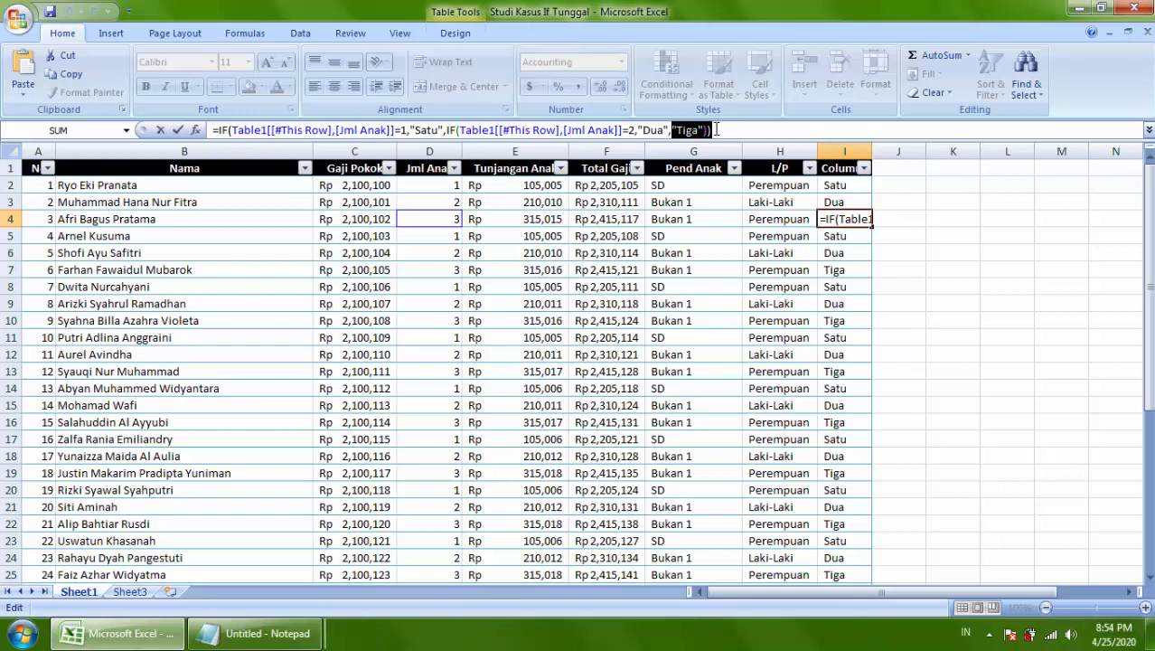
{"action": "key", "text": "Return"}
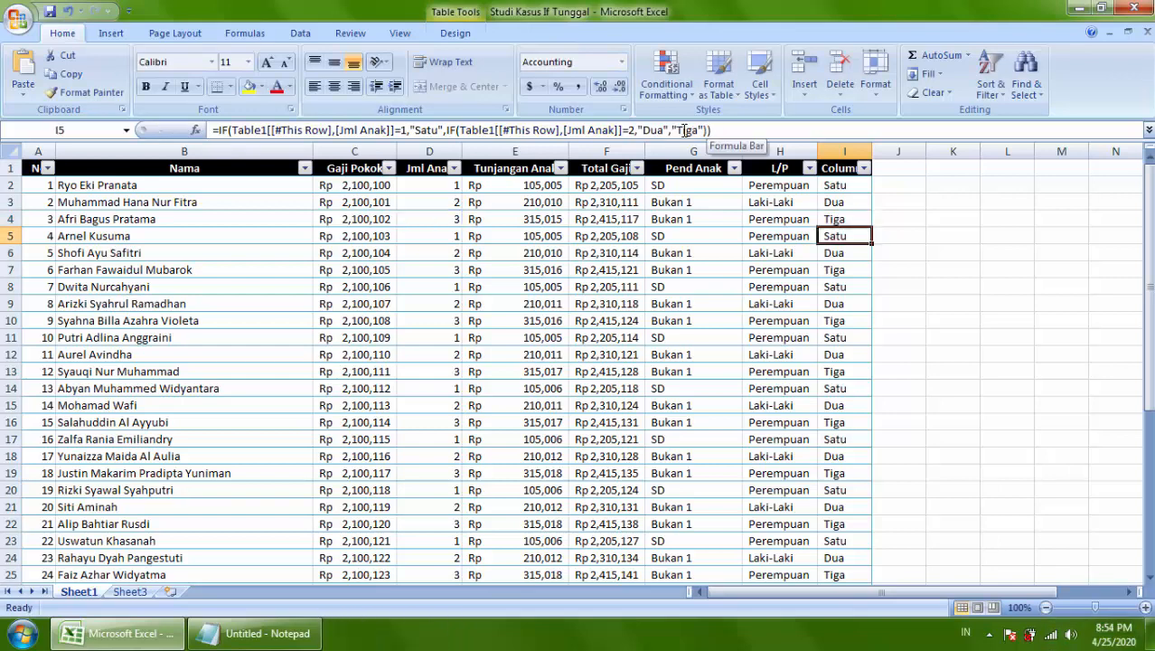
{"action": "left_click", "coordinate": [440, 221]}
{"action": "left_click_drag", "start_coordinate": [440, 221], "coordinate": [438, 197]}
Start an IF formula in J2 that returns "Tri" when the row's Jml Anak equals 3
{"action": "left_click", "coordinate": [901, 184]}
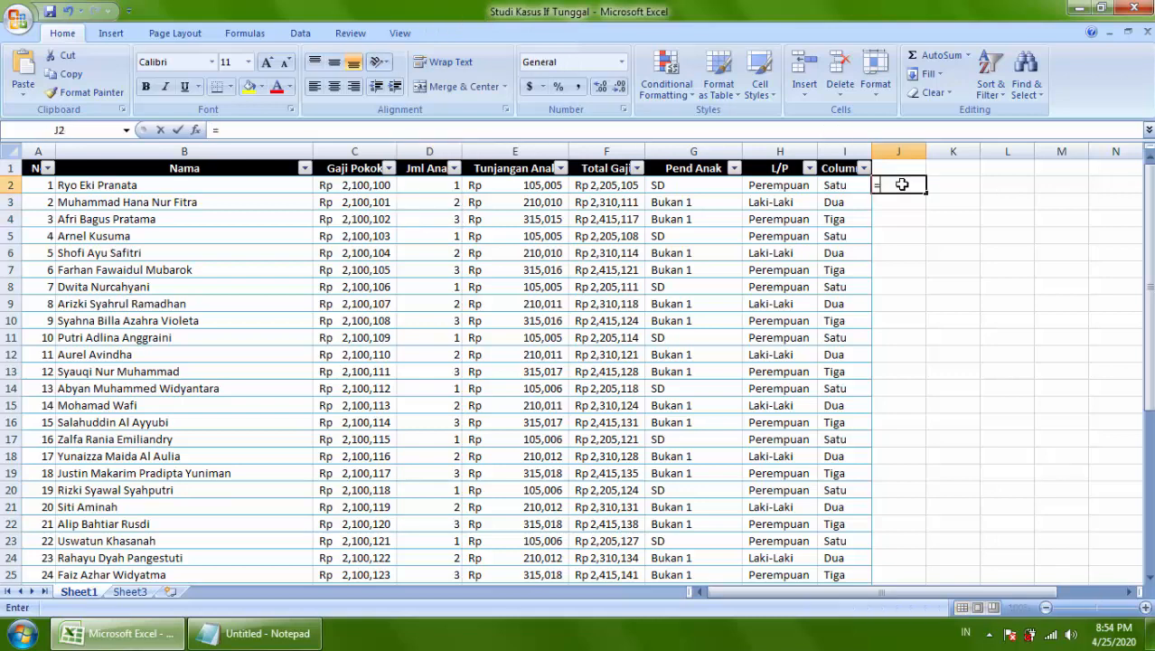
{"action": "type", "text": "=if("}
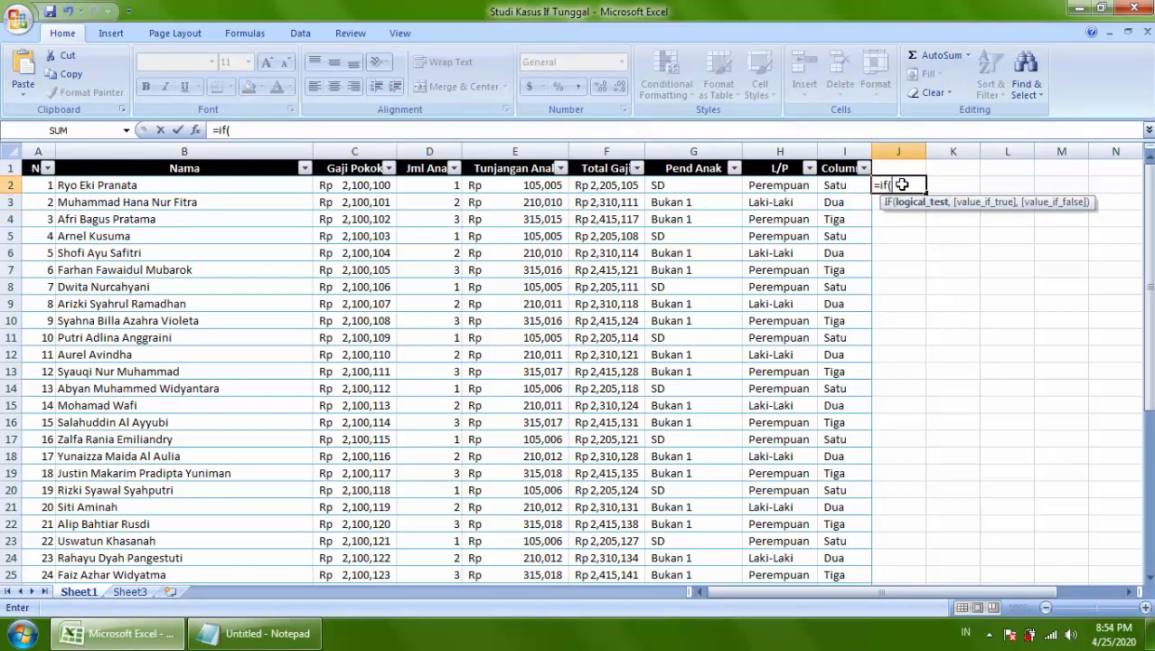
{"action": "left_click", "coordinate": [436, 185]}
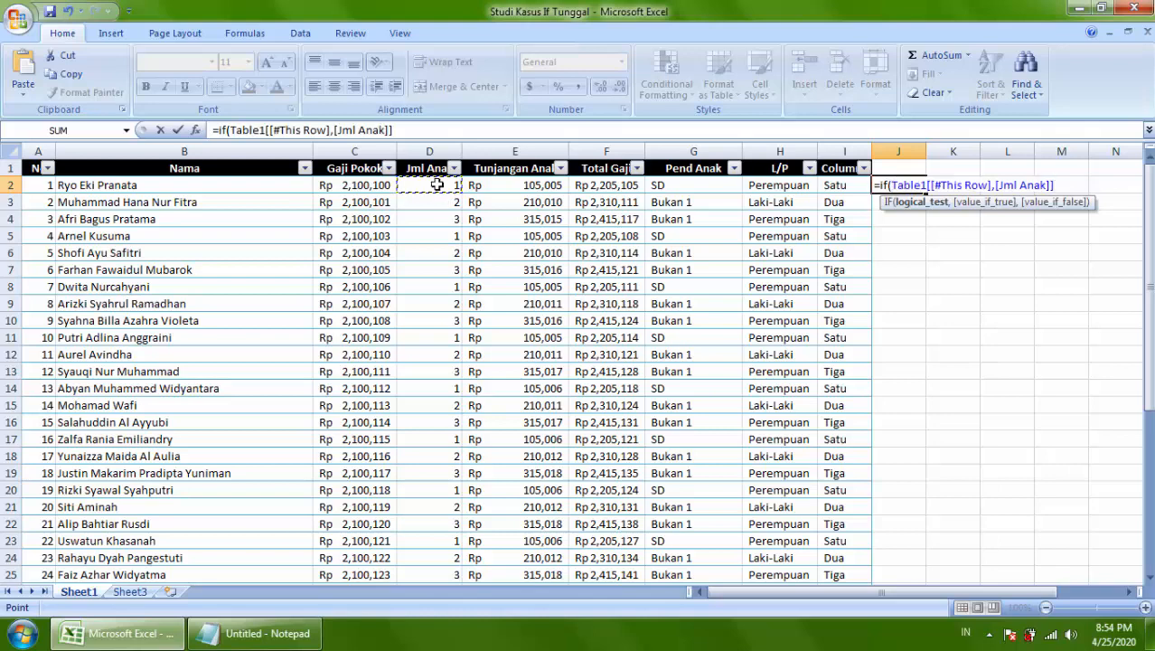
{"action": "type", "text": "=3,"}
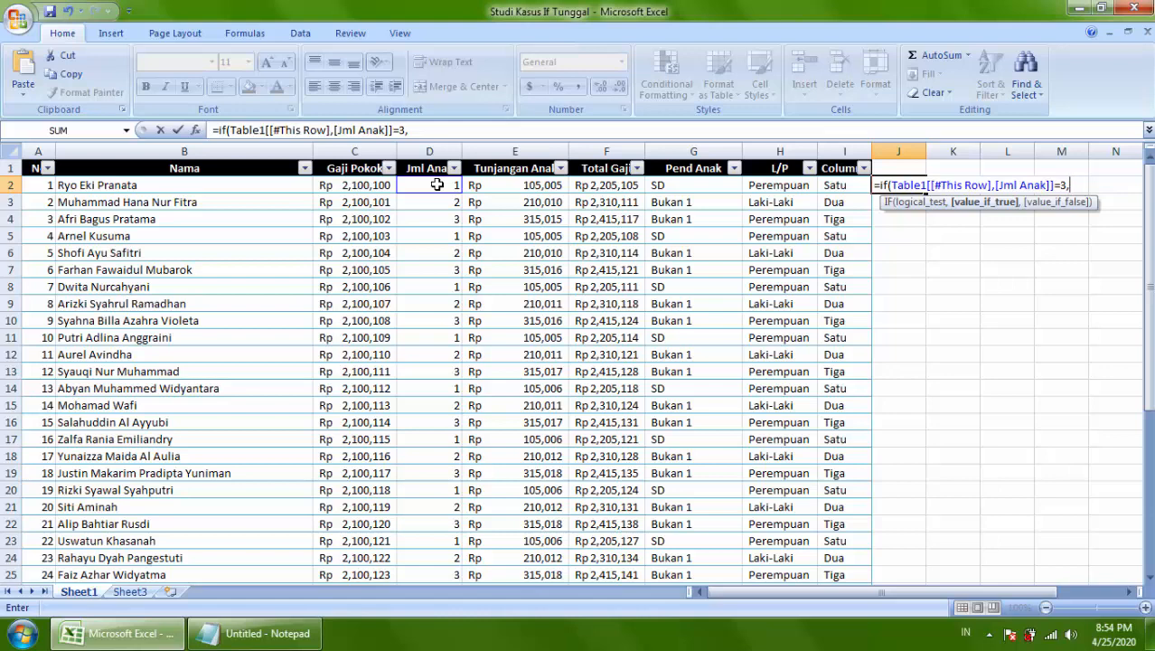
{"action": "type", "text": "\"Tri\","}
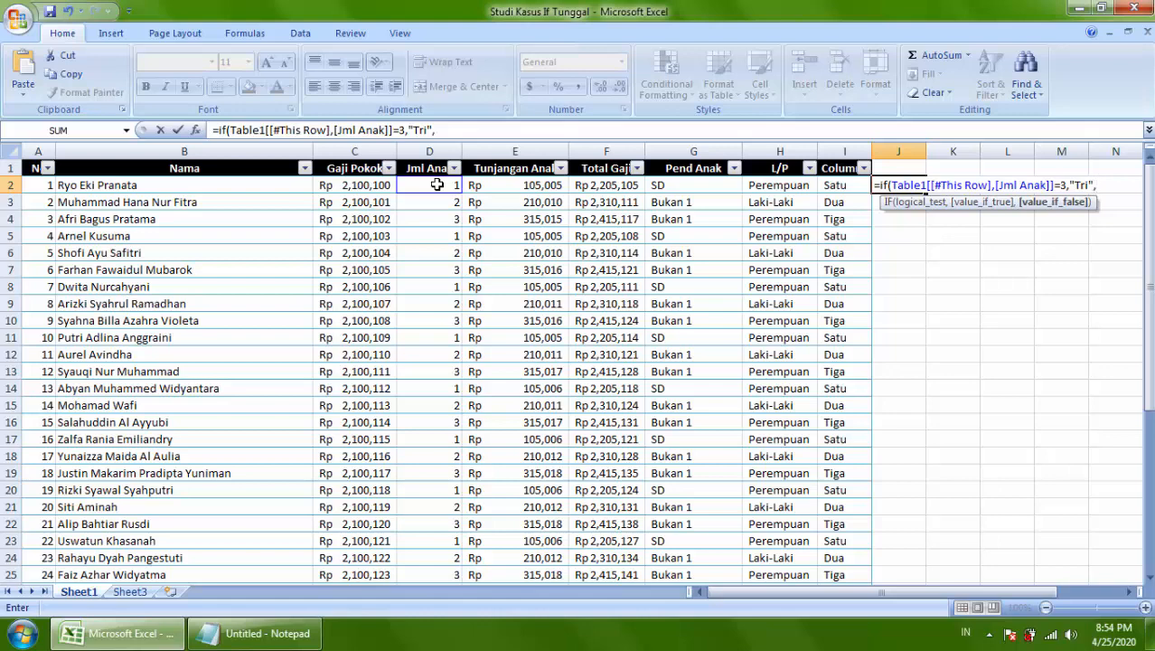
Nest a second IF in the J2 formula that returns "Dwi" when Jml Anak equals 2
{"action": "type", "text": "if("}
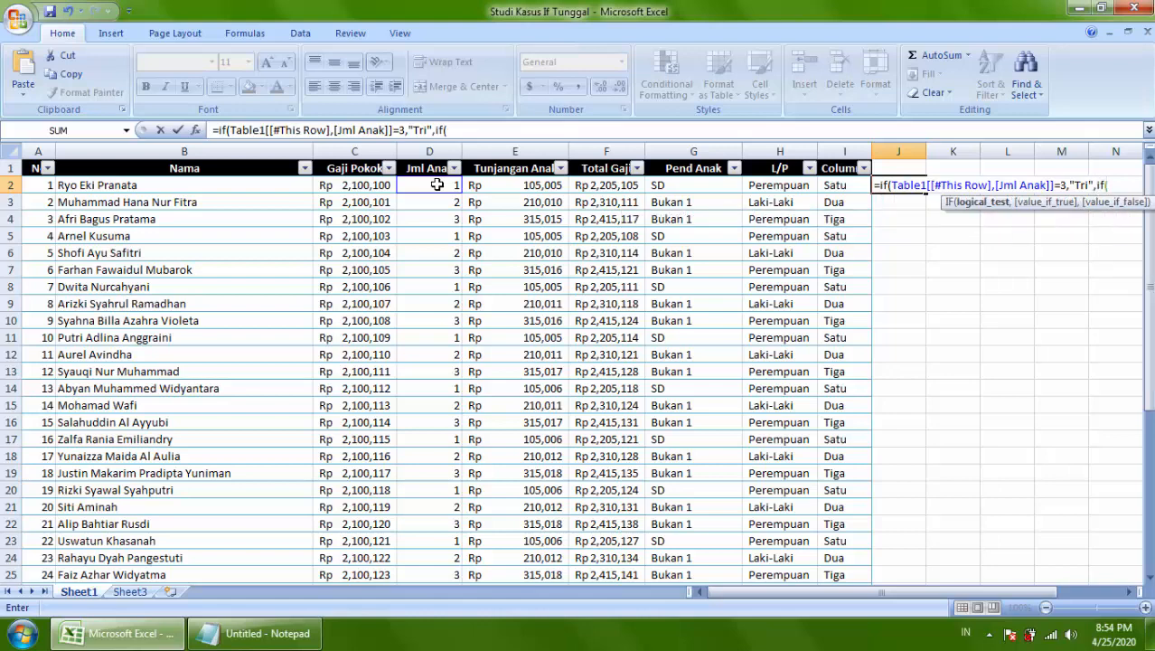
{"action": "left_click", "coordinate": [437, 184]}
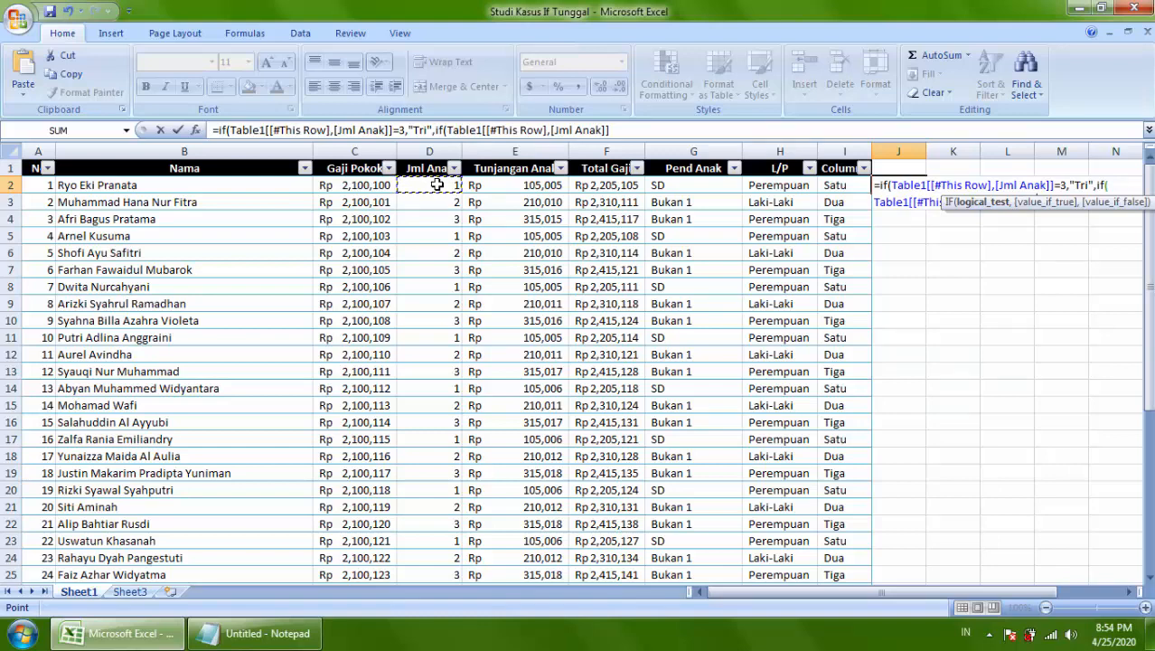
{"action": "type", "text": "="}
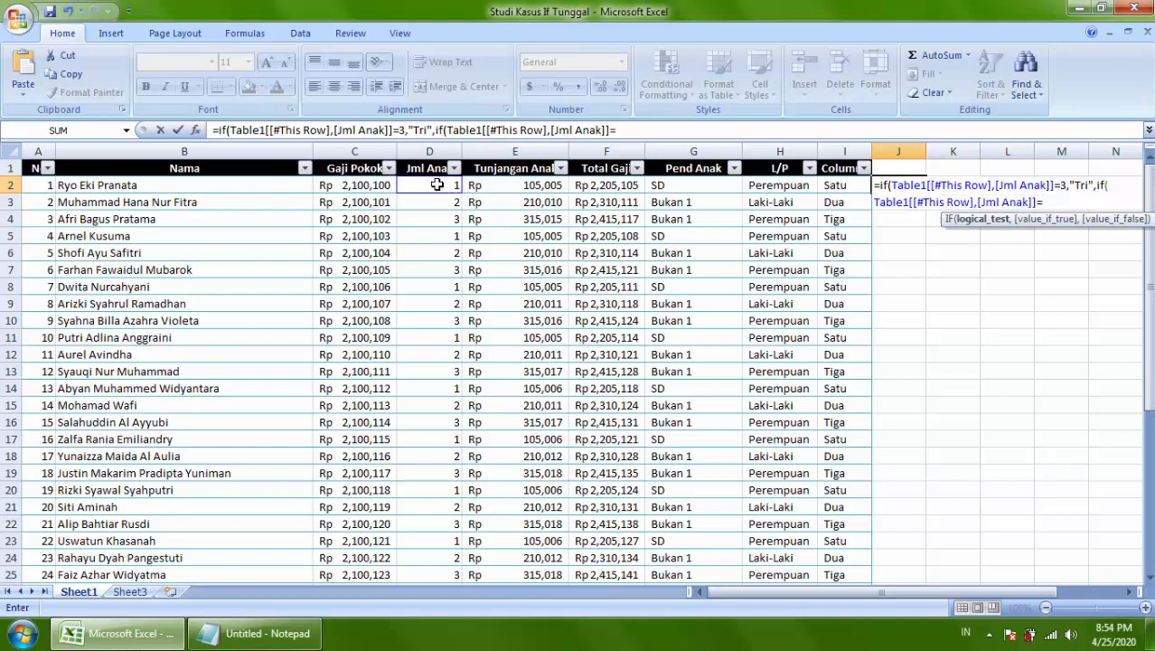
{"action": "type", "text": "2"}
{"action": "type", "text": ","}
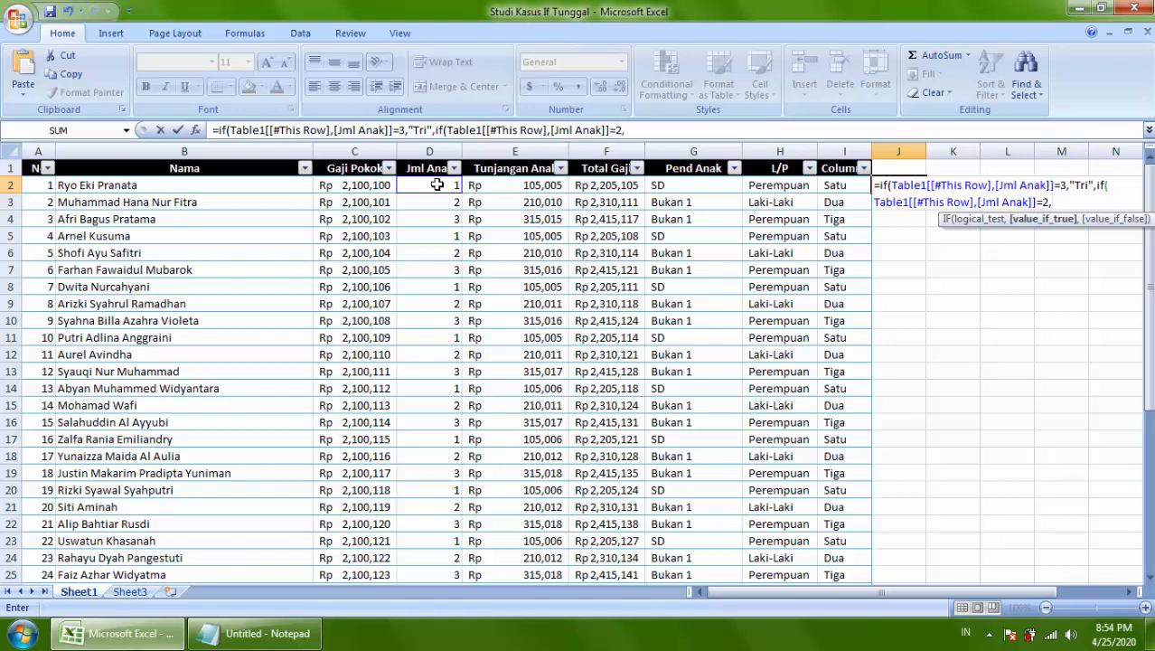
{"action": "type", "text": "\""}
{"action": "type", "text": "Dwi\","}
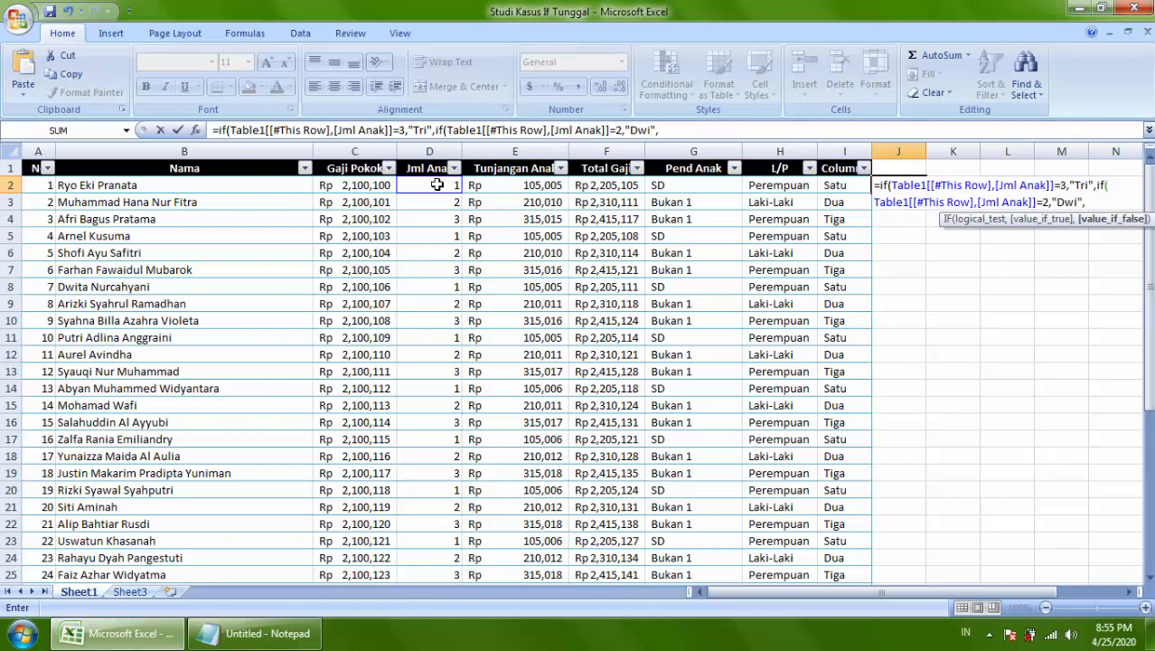
Finish the J2 formula with "Eko" as the remaining result and close both IF functions
{"action": "type", "text": "\"Eko\""}
{"action": "type", "text": "))"}
{"action": "key", "text": "Return"}
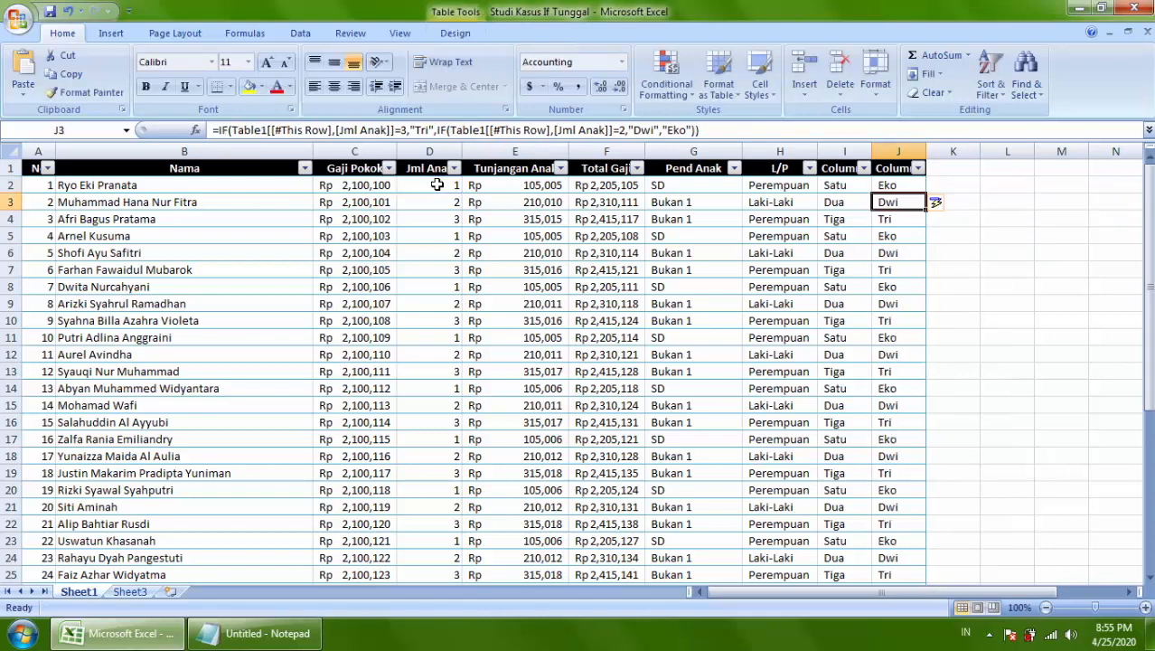
Compare the Jml Anak values in D2:D4 with the words the nested IF returns in J2:J4
{"action": "left_click", "coordinate": [437, 184]}
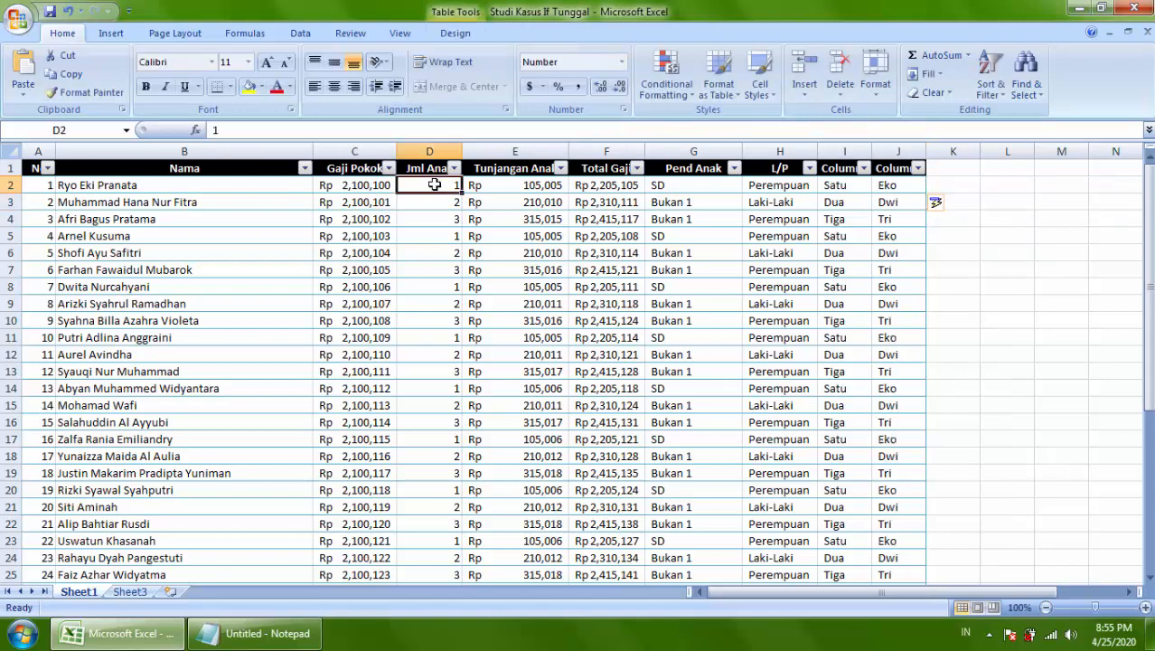
{"action": "left_click", "coordinate": [882, 186]}
{"action": "left_click", "coordinate": [436, 207]}
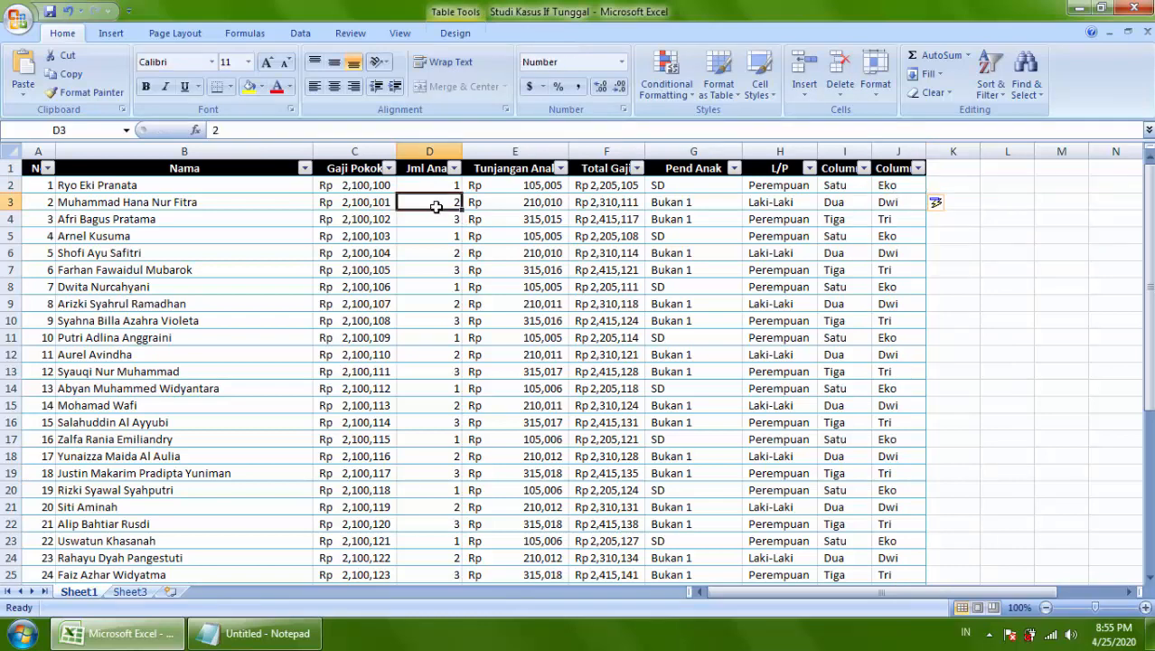
{"action": "left_click", "coordinate": [902, 205]}
{"action": "left_click", "coordinate": [439, 218]}
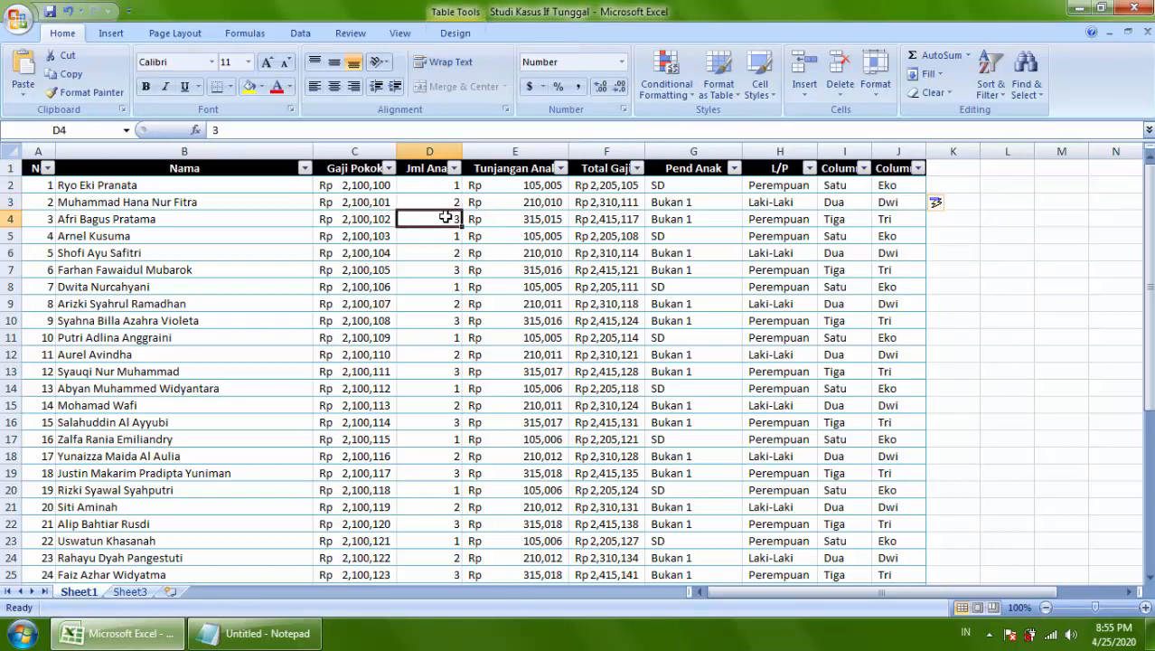
{"action": "left_click", "coordinate": [903, 217]}
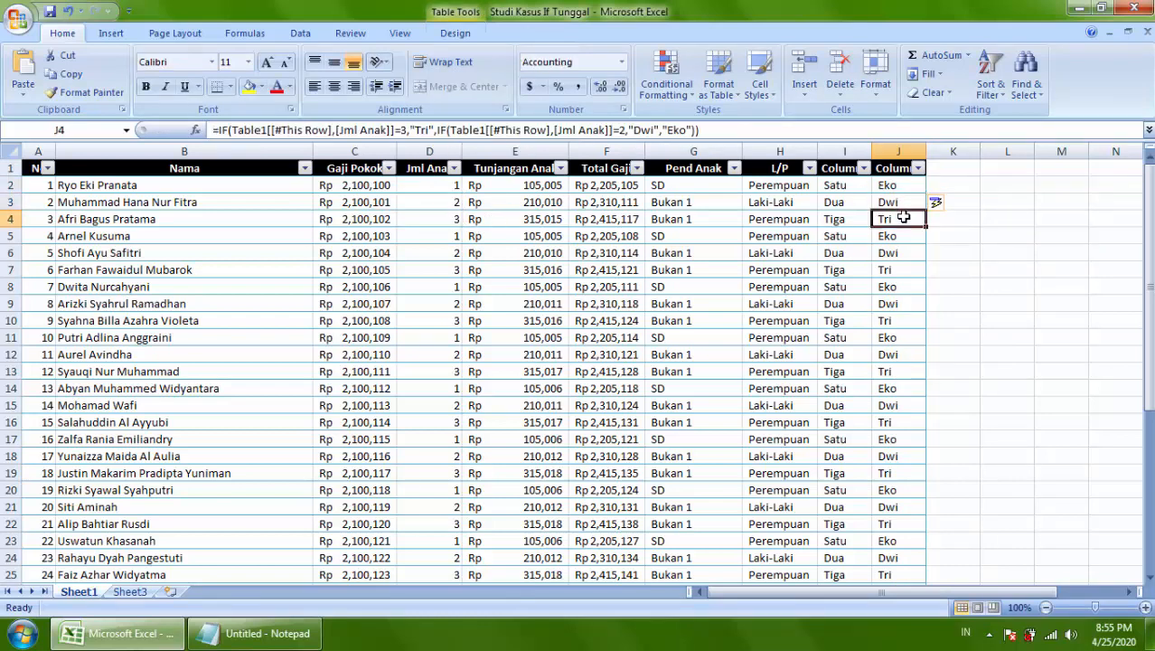
{"action": "left_click", "coordinate": [441, 218]}
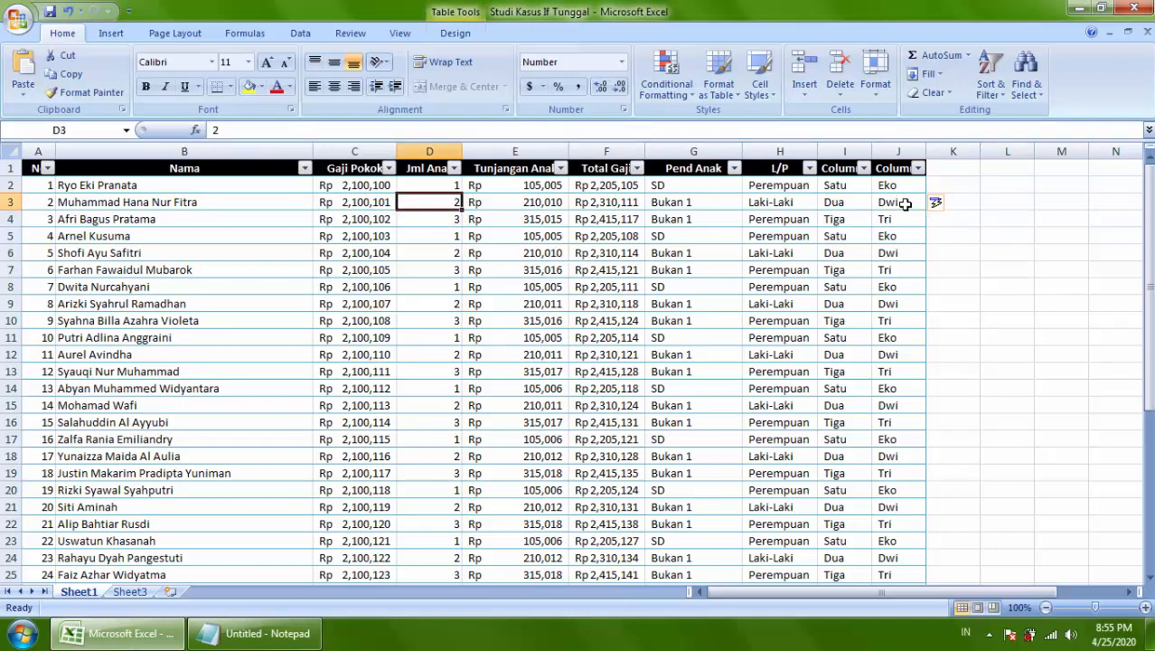
{"action": "left_click", "coordinate": [903, 202]}
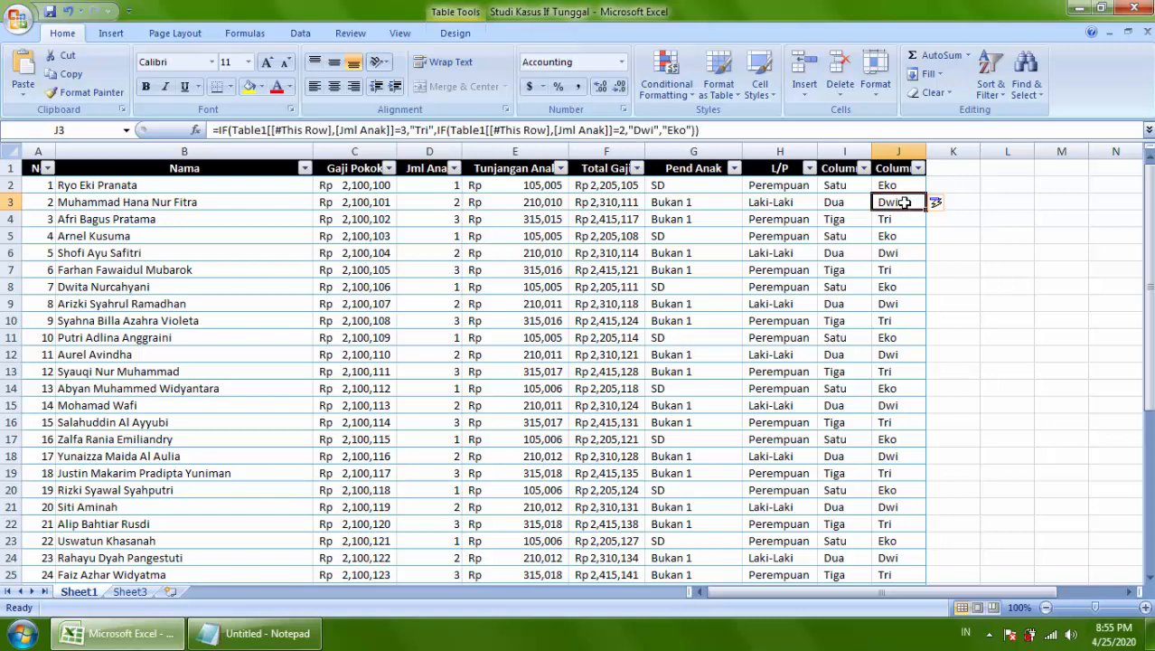
{"action": "left_click", "coordinate": [446, 217]}
{"action": "left_click", "coordinate": [446, 203]}
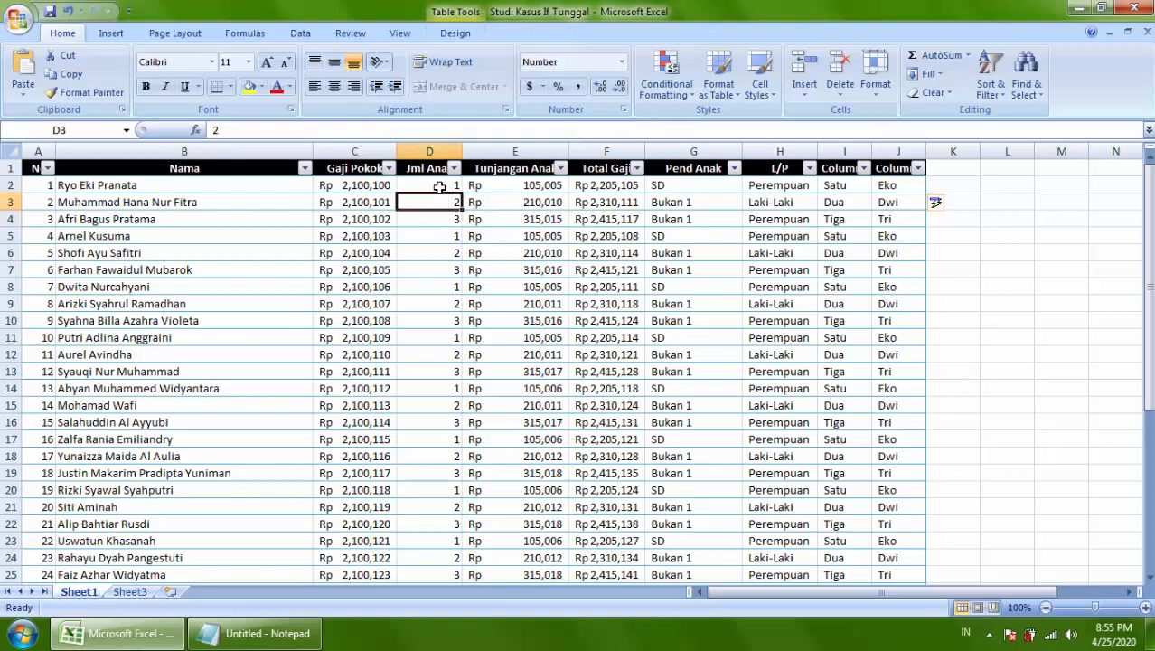
Examine the final "Eko" argument in the J2 formula against the Jml Anak value in D2
{"action": "left_click", "coordinate": [438, 188]}
{"action": "left_click", "coordinate": [893, 185]}
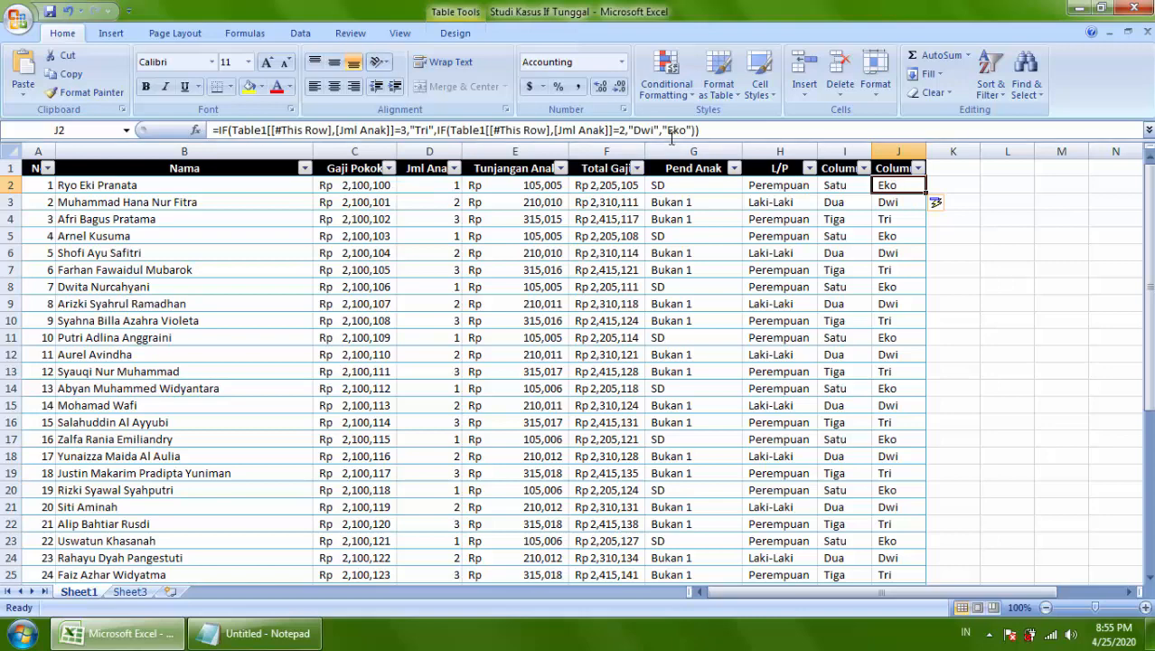
{"action": "double_click", "coordinate": [676, 130]}
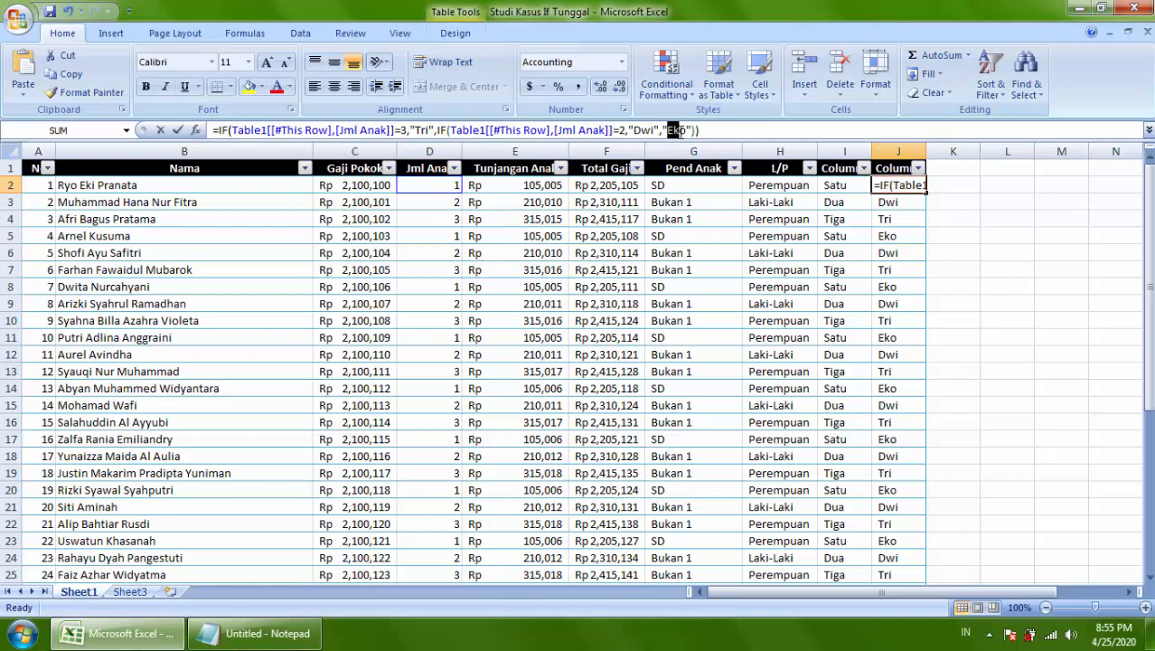
{"action": "left_click", "coordinate": [951, 183]}
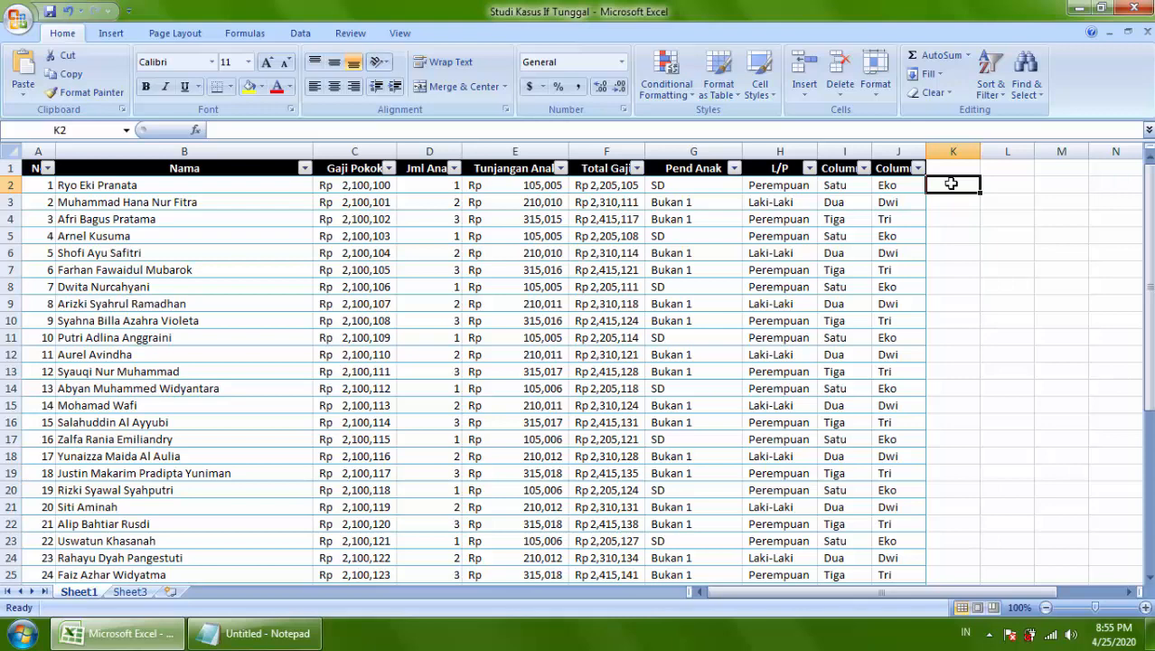
Move the Windows color scheme prompt clear of the salary table
{"action": "left_click", "coordinate": [443, 185]}
{"action": "left_click", "coordinate": [442, 201]}
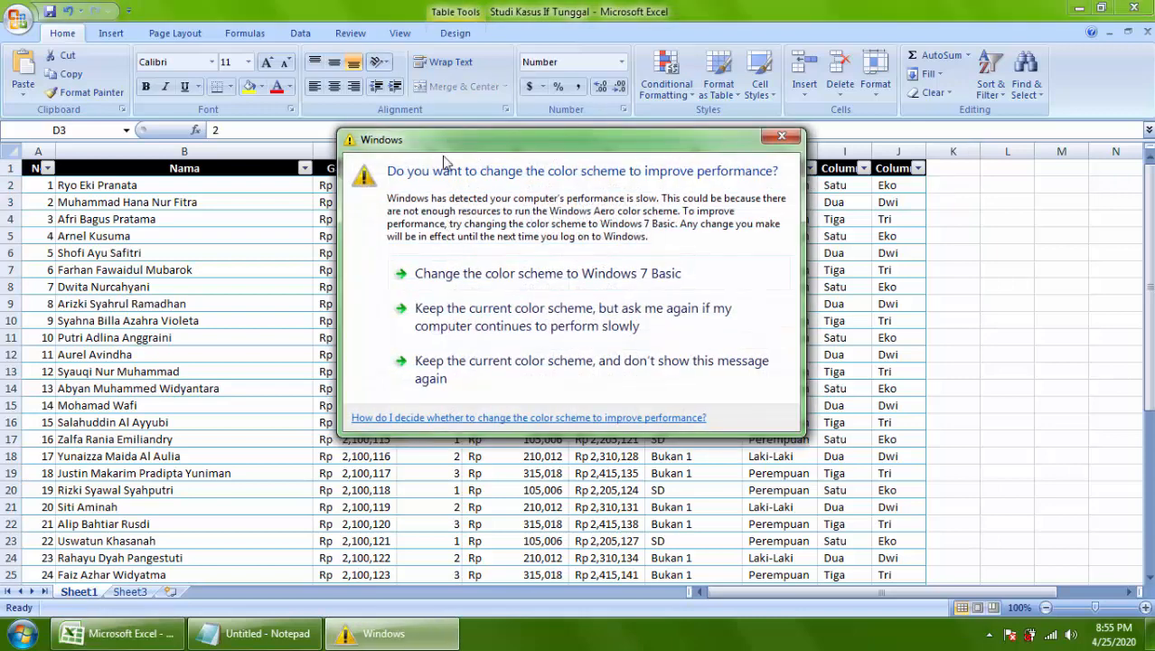
{"action": "left_click_drag", "start_coordinate": [395, 144], "coordinate": [988, 605]}
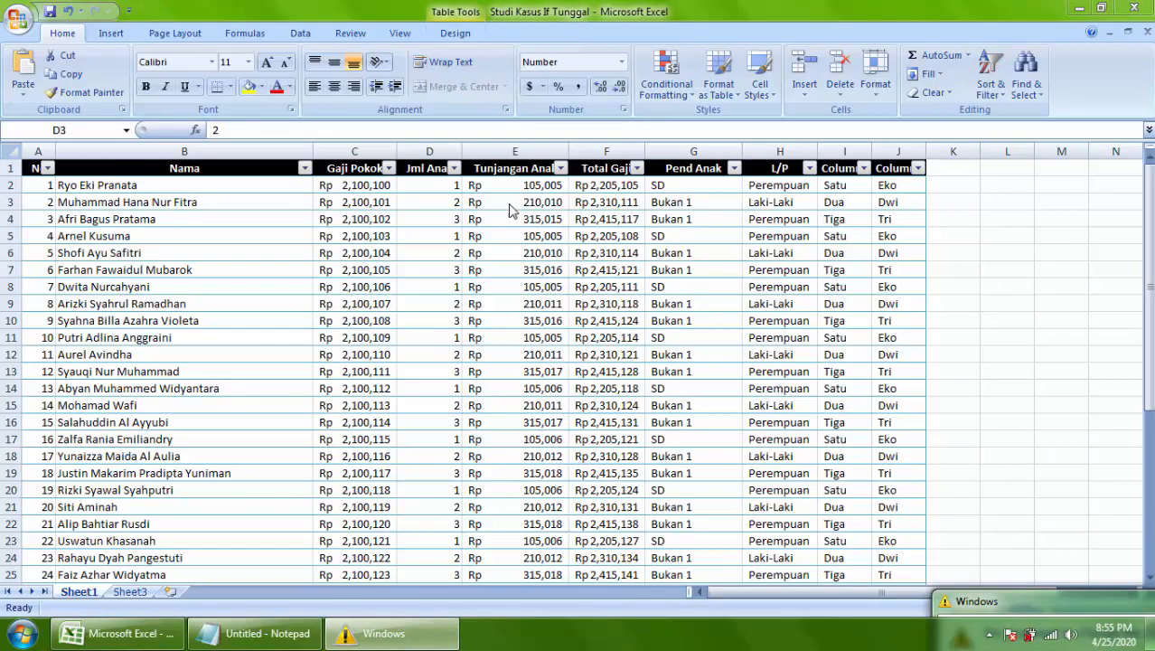
Examine the Jml Anak values in D2:D4 as the possible cases for the nested IF
{"action": "left_click", "coordinate": [440, 187]}
{"action": "left_click", "coordinate": [434, 204]}
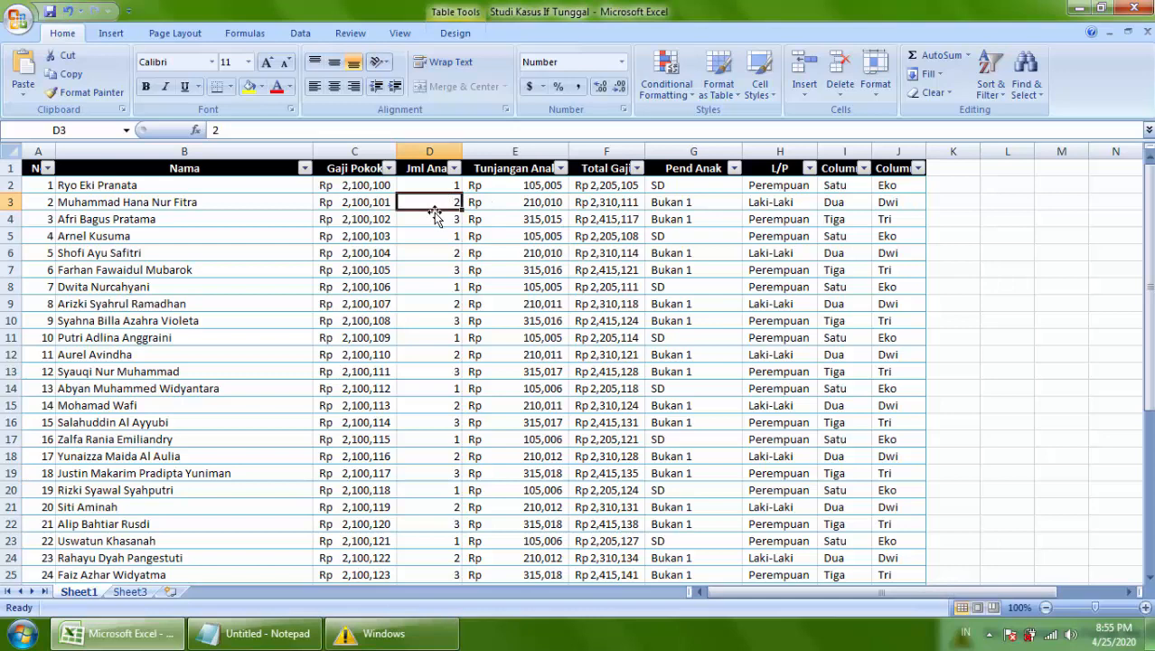
{"action": "left_click", "coordinate": [434, 216]}
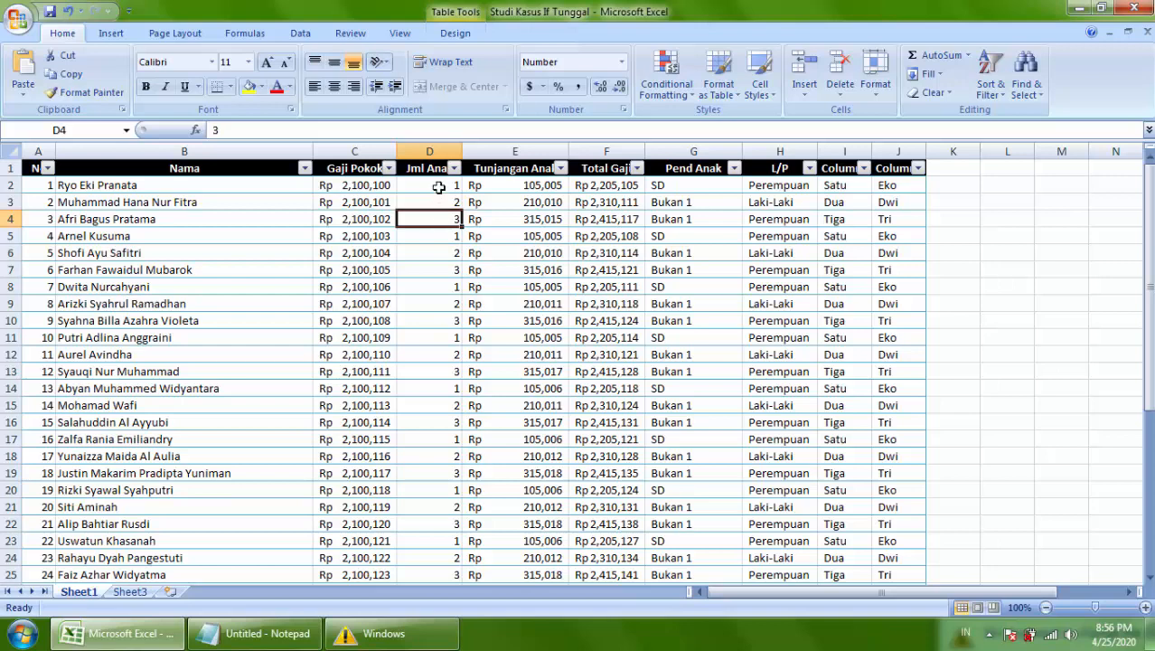
{"action": "left_click_drag", "start_coordinate": [438, 187], "coordinate": [436, 196]}
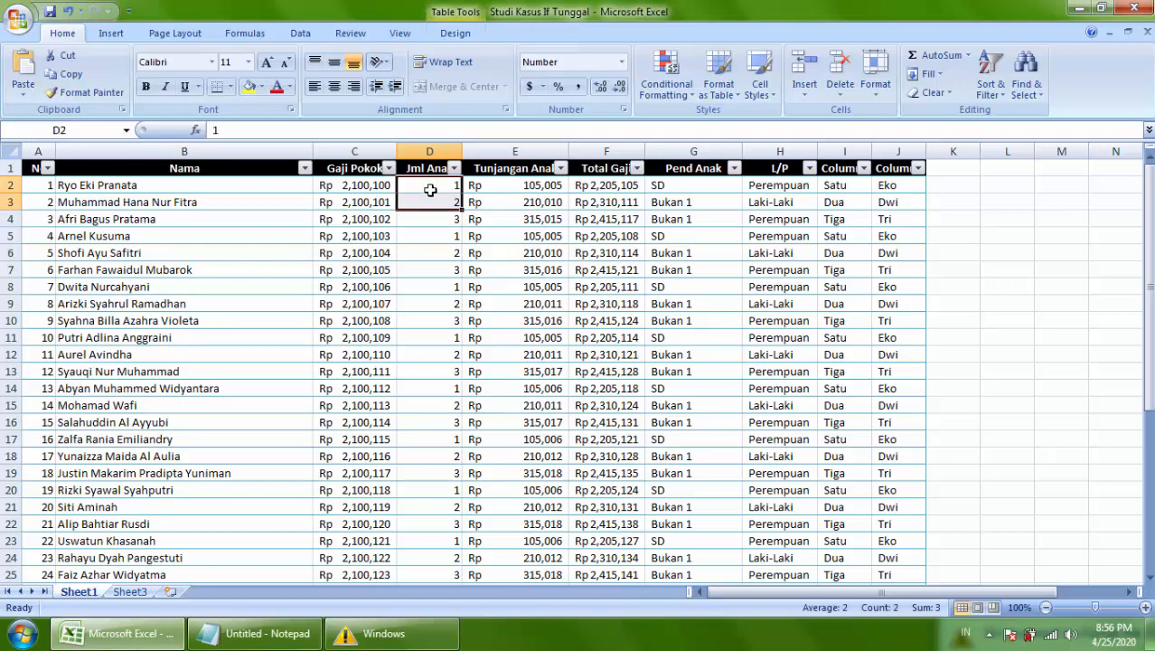
{"action": "left_click", "coordinate": [438, 202]}
{"action": "left_click", "coordinate": [438, 217]}
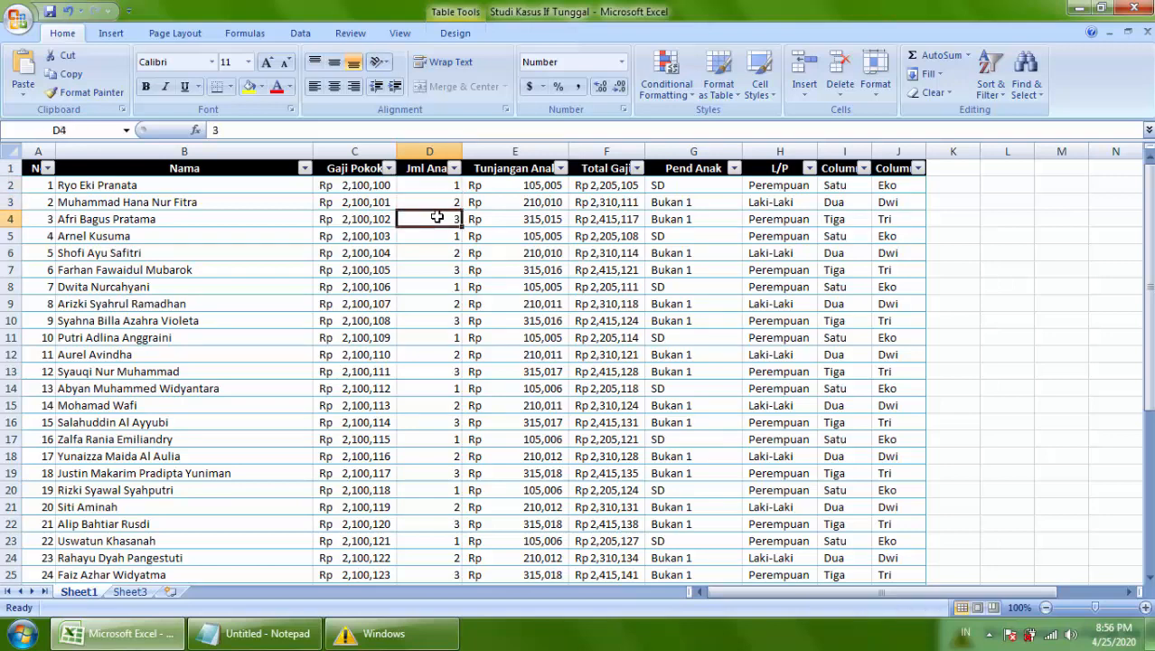
{"action": "left_click_drag", "start_coordinate": [439, 203], "coordinate": [442, 217]}
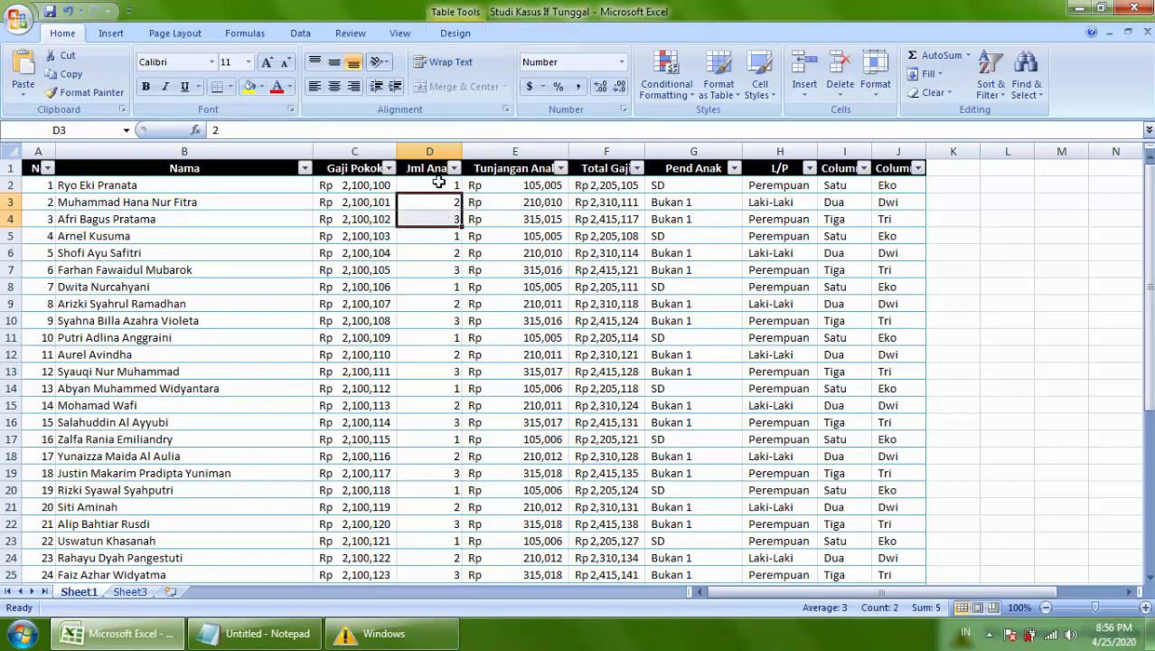
{"action": "left_click", "coordinate": [436, 184]}
{"action": "left_click_drag", "start_coordinate": [437, 184], "coordinate": [438, 223]}
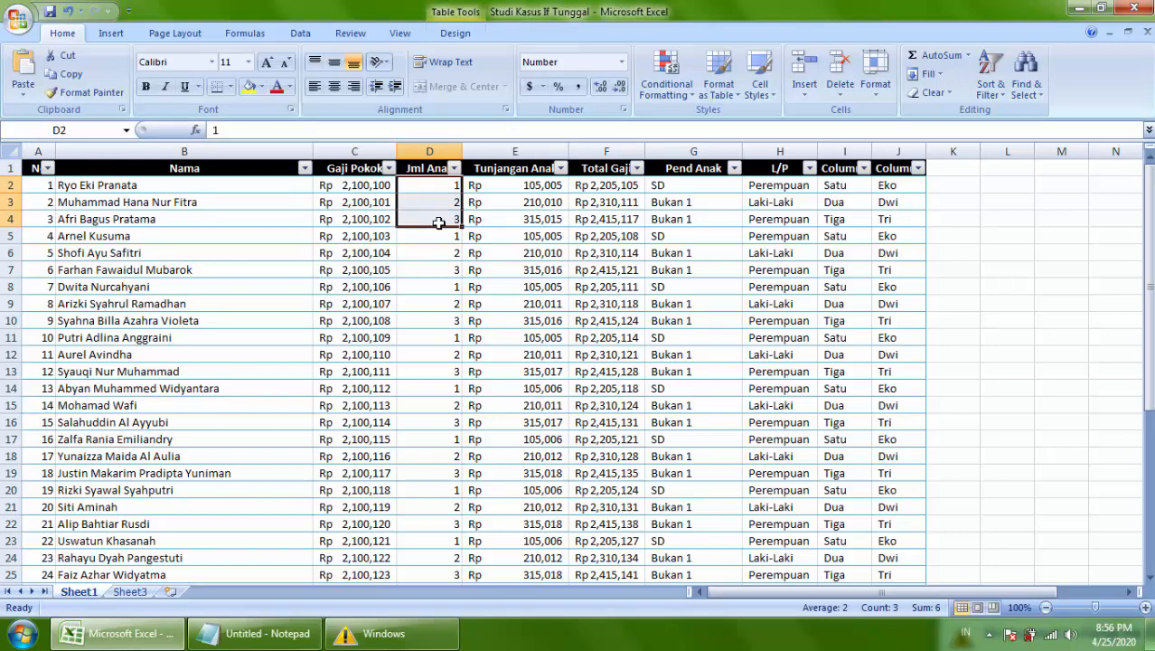
{"action": "left_click", "coordinate": [969, 223]}
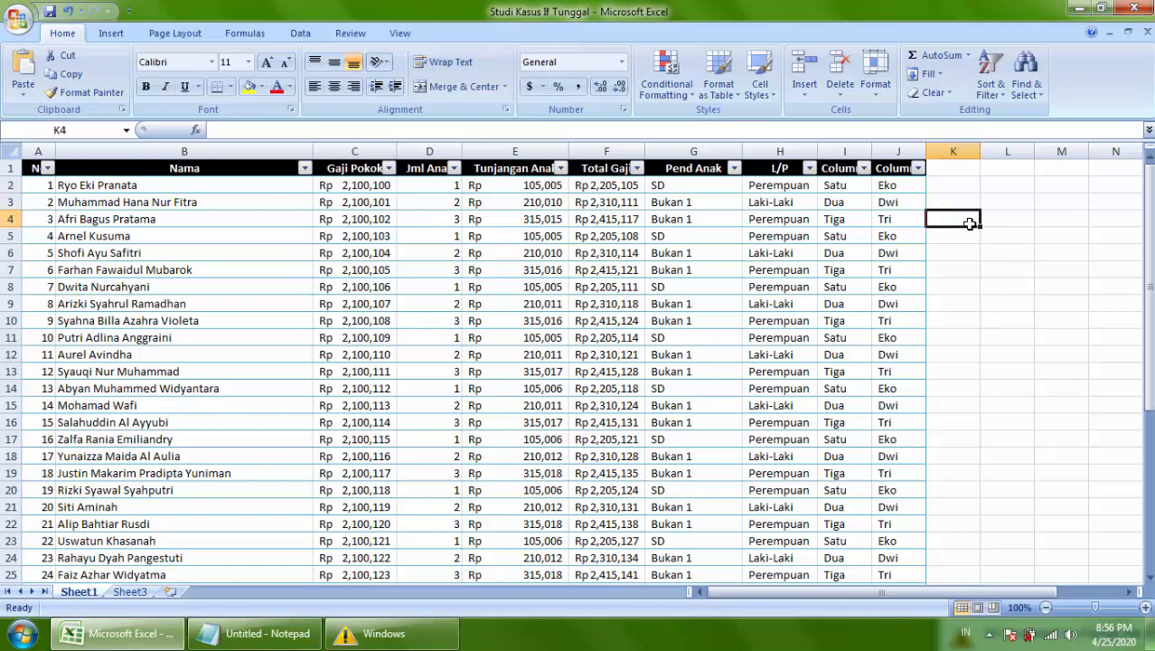
Relate the Jml Anak cases in D2:D4 to the remaining "Eko" result in the J2 formula, then close the formula
{"action": "left_click_drag", "start_coordinate": [437, 187], "coordinate": [447, 213]}
{"action": "left_click", "coordinate": [914, 184]}
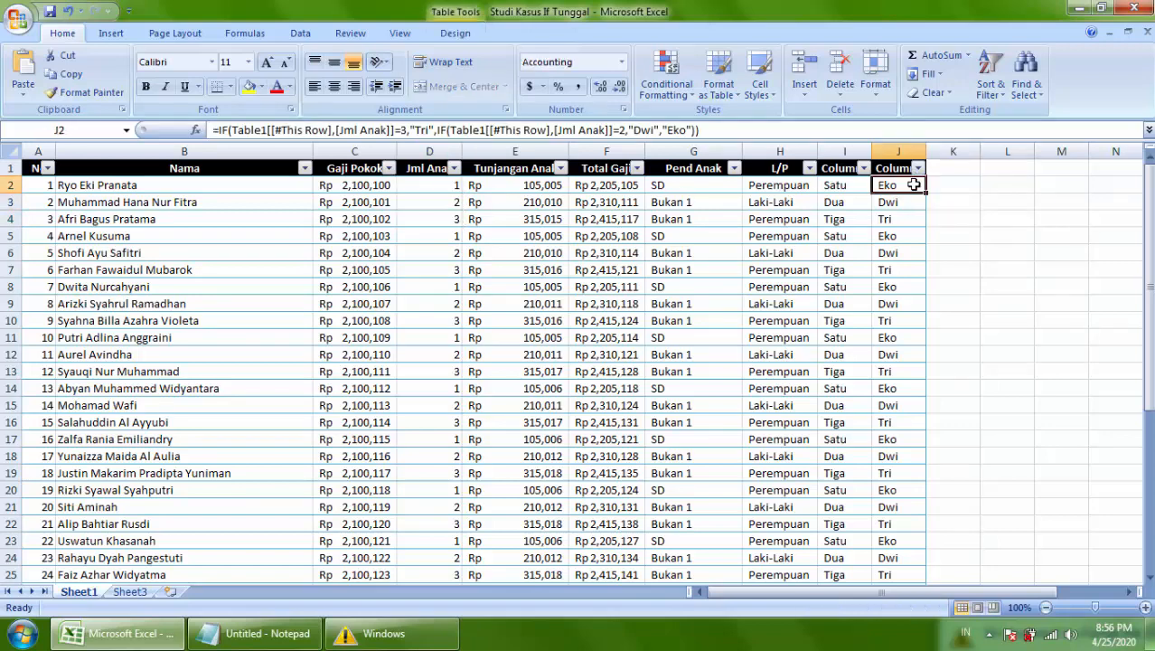
{"action": "double_click", "coordinate": [676, 130]}
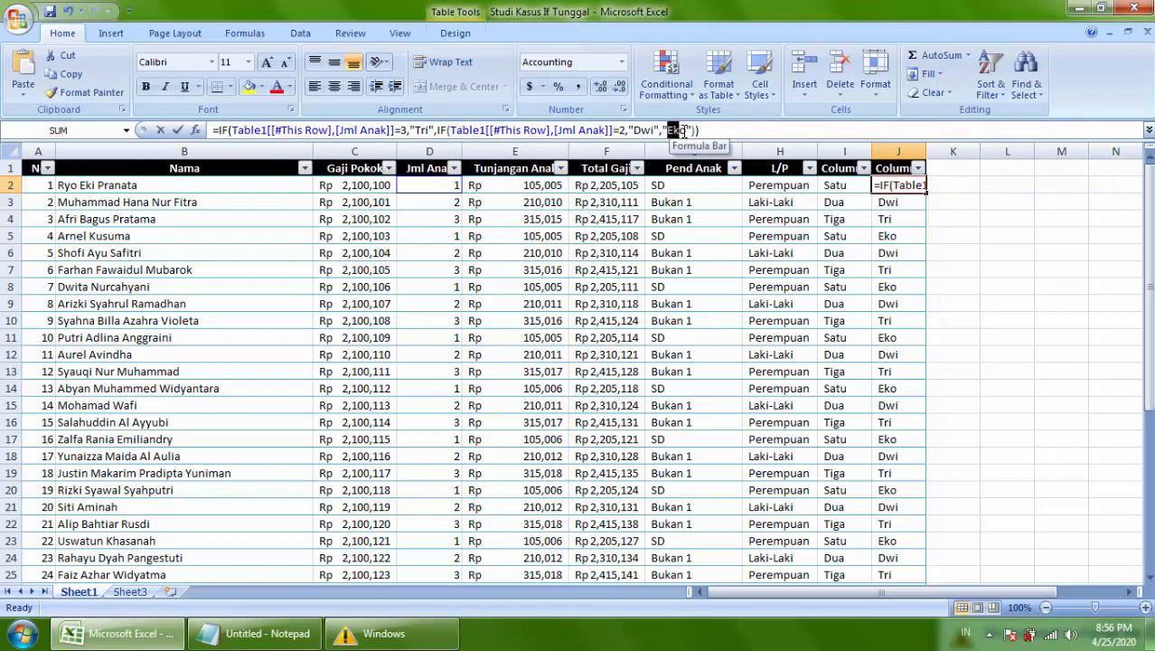
{"action": "left_click_drag", "start_coordinate": [684, 131], "coordinate": [689, 131]}
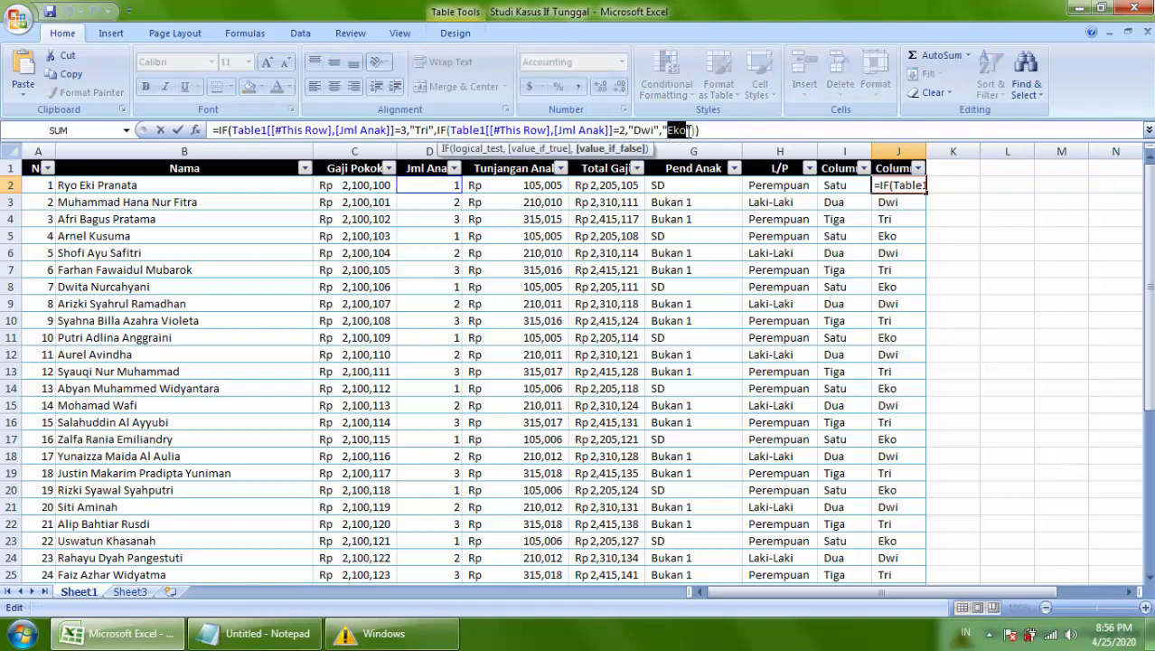
{"action": "key", "text": "Return"}
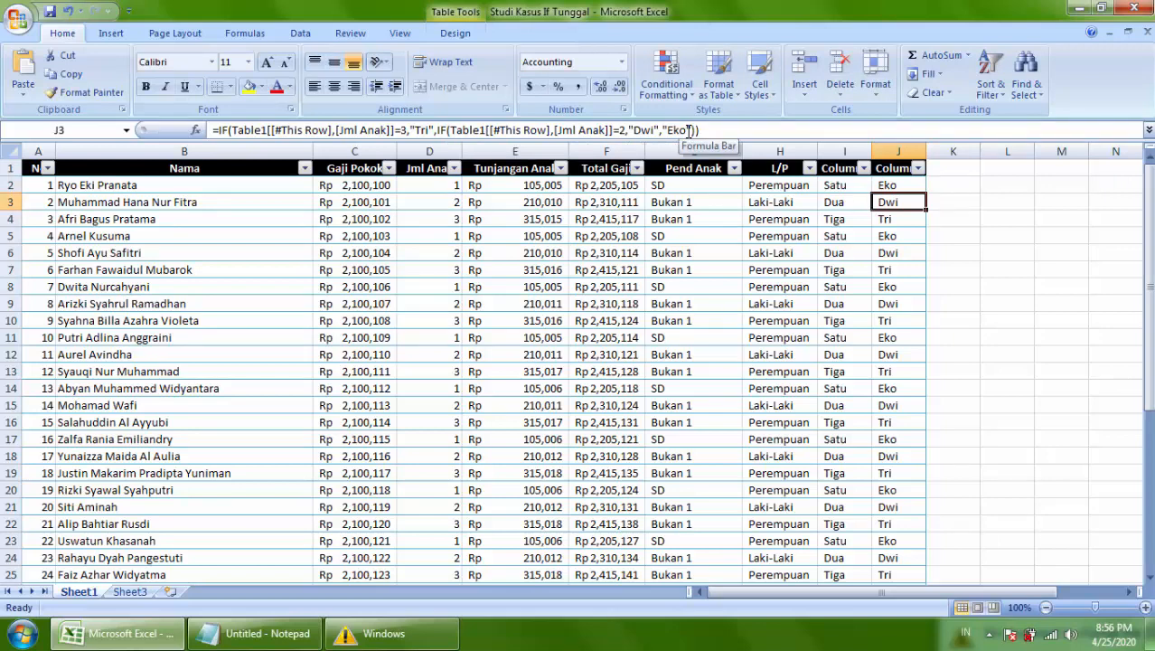
Compare the nested IF formulas in I2 and J2 for the Jml Anak value in D2
{"action": "left_click", "coordinate": [433, 185]}
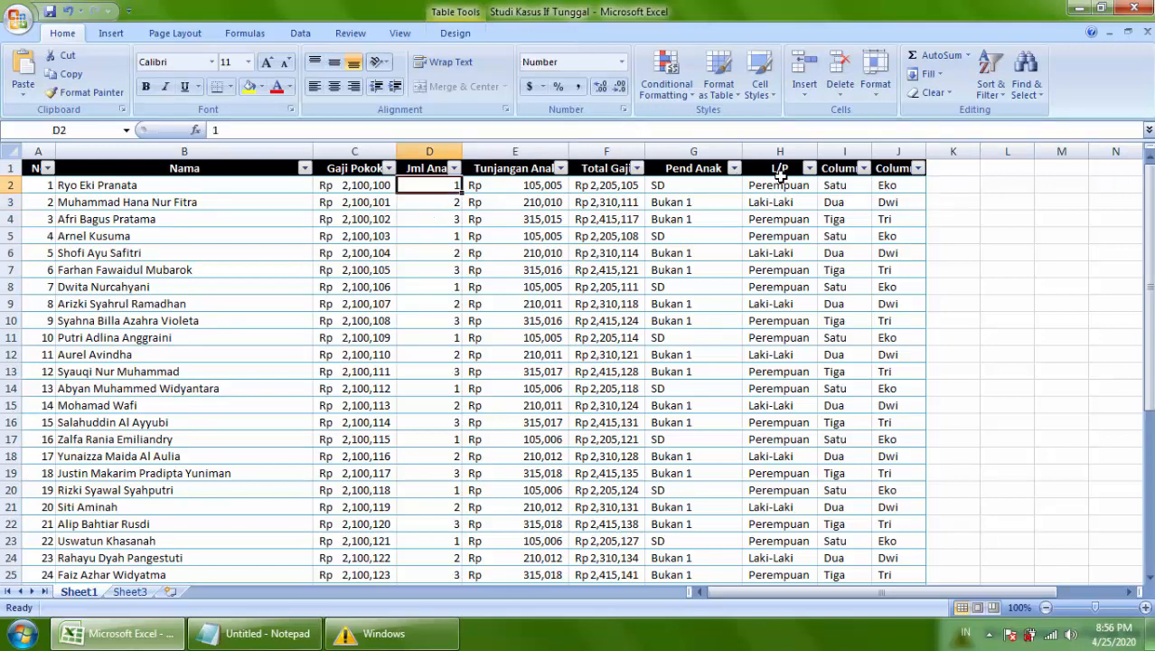
{"action": "left_click", "coordinate": [821, 185]}
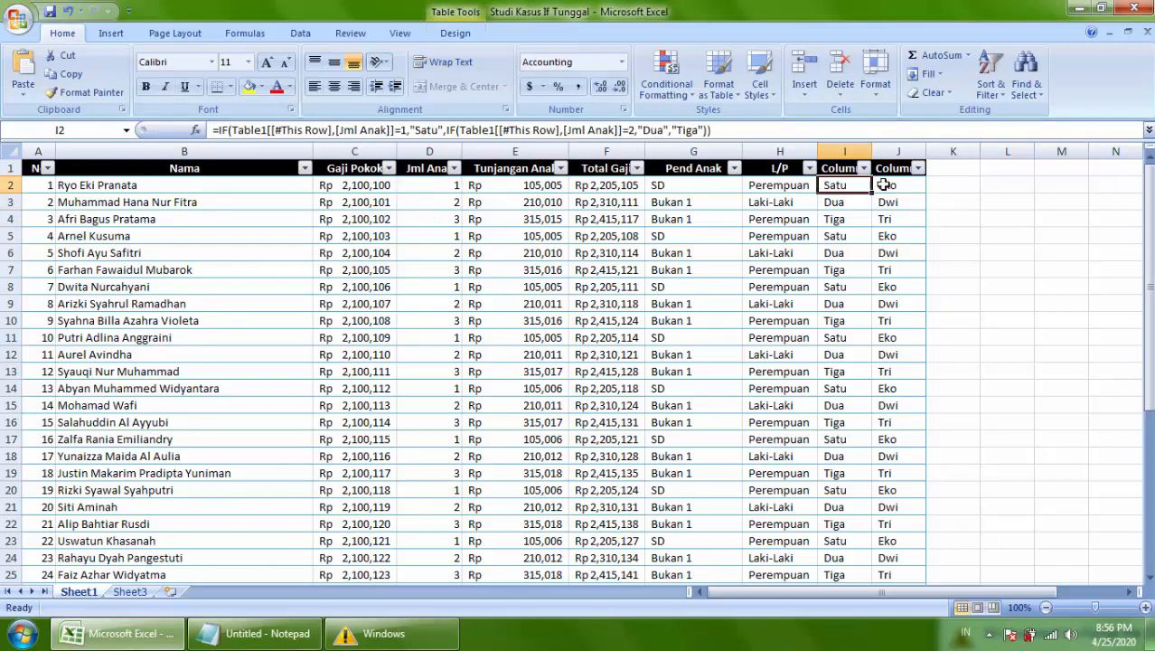
{"action": "left_click", "coordinate": [886, 185]}
{"action": "left_click", "coordinate": [935, 187]}
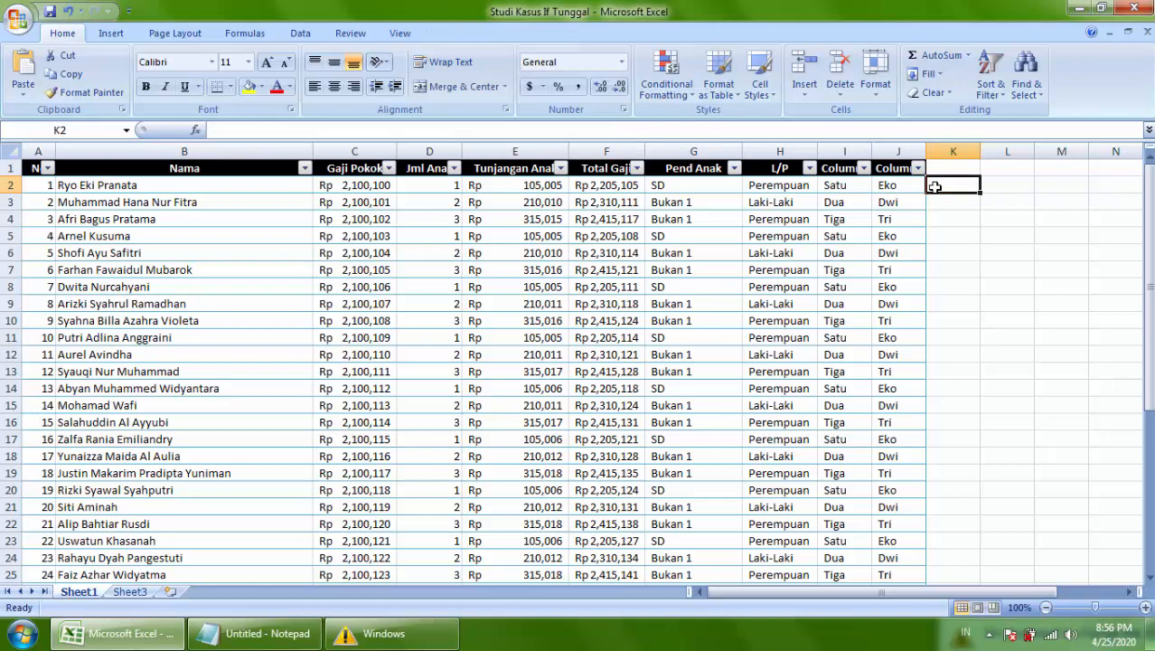